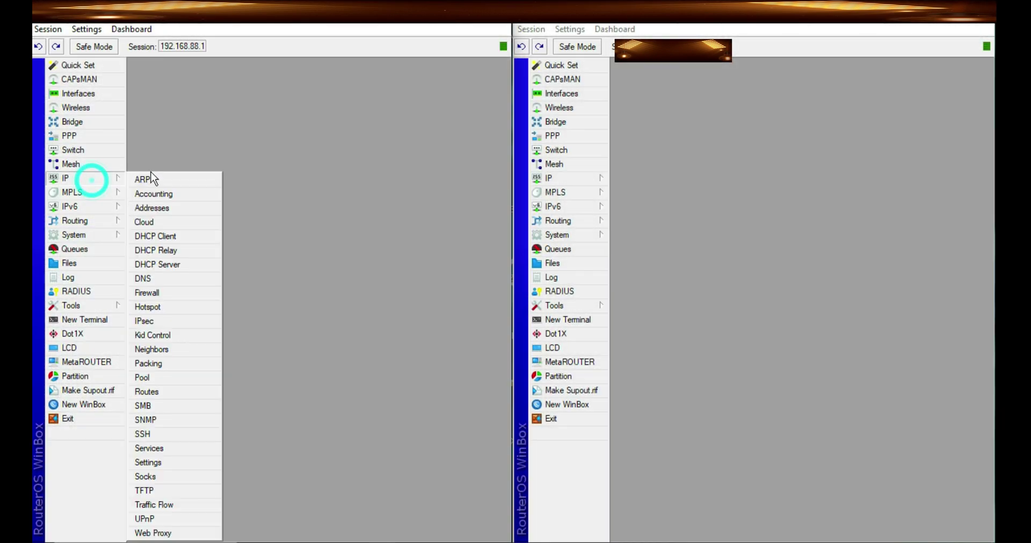
- Open the Routing > BGP window and look over the default instance's settings
{"action": "left_click", "coordinate": [92, 235]}
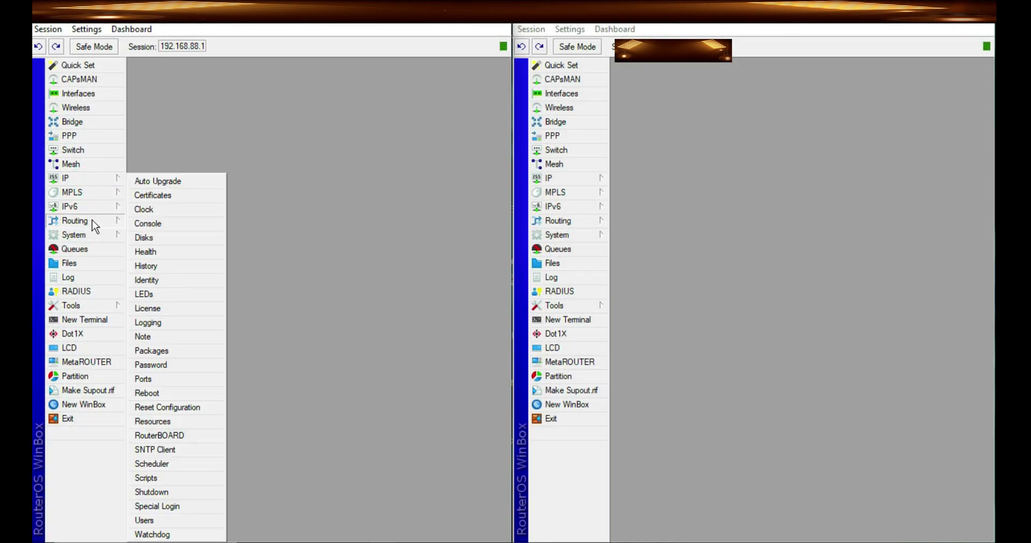
{"action": "left_click", "coordinate": [93, 235]}
{"action": "left_click", "coordinate": [91, 238]}
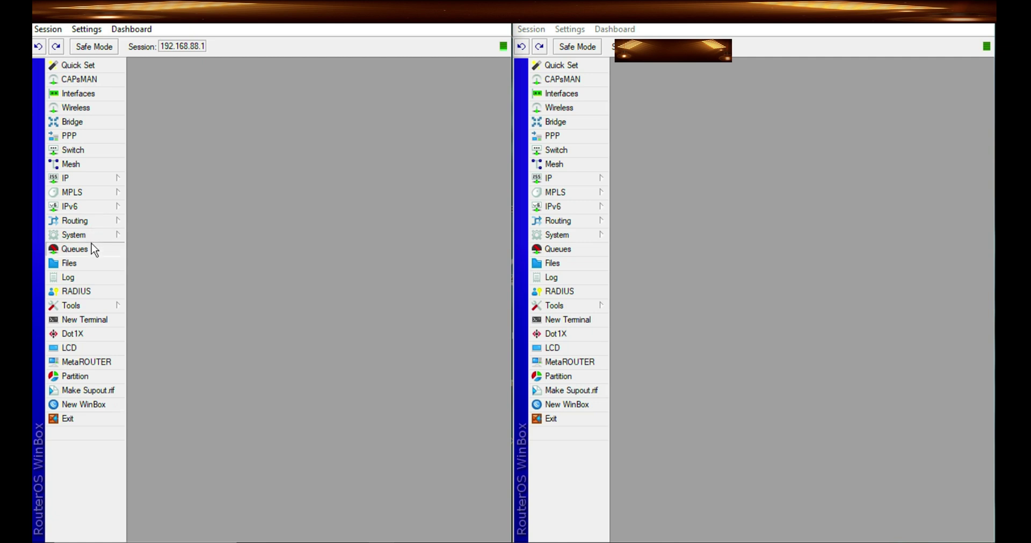
{"action": "left_click", "coordinate": [98, 224]}
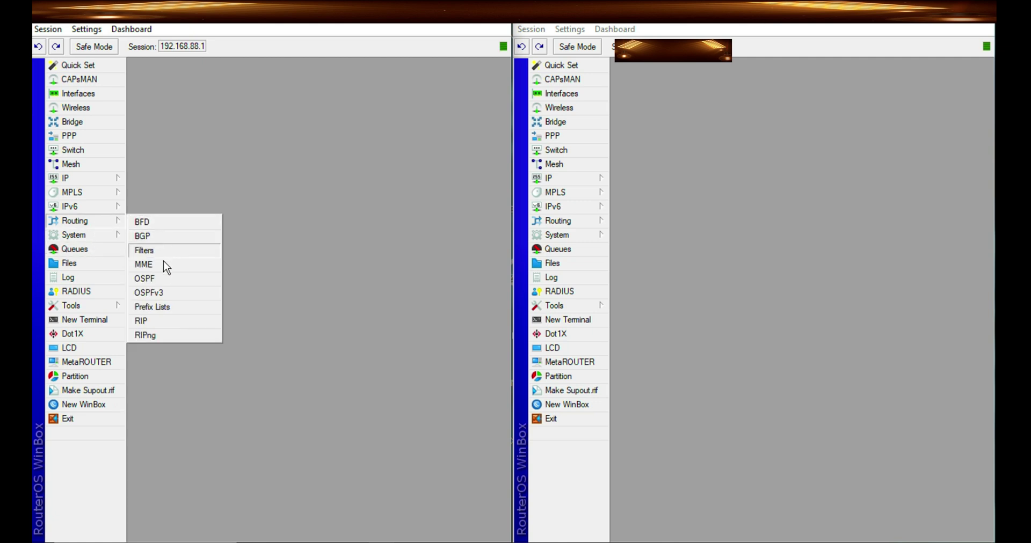
{"action": "left_click", "coordinate": [161, 236]}
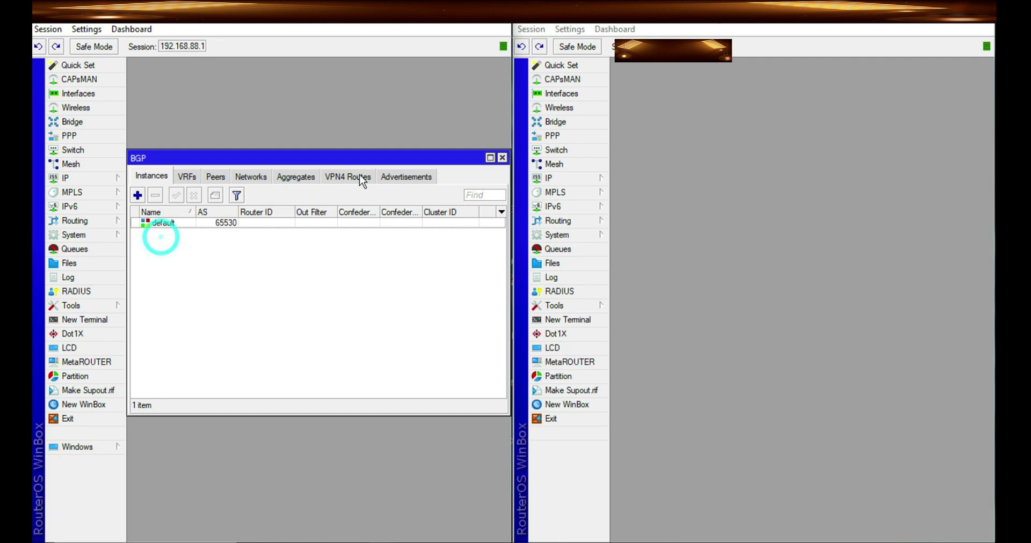
{"action": "left_click_drag", "start_coordinate": [278, 156], "coordinate": [281, 160]}
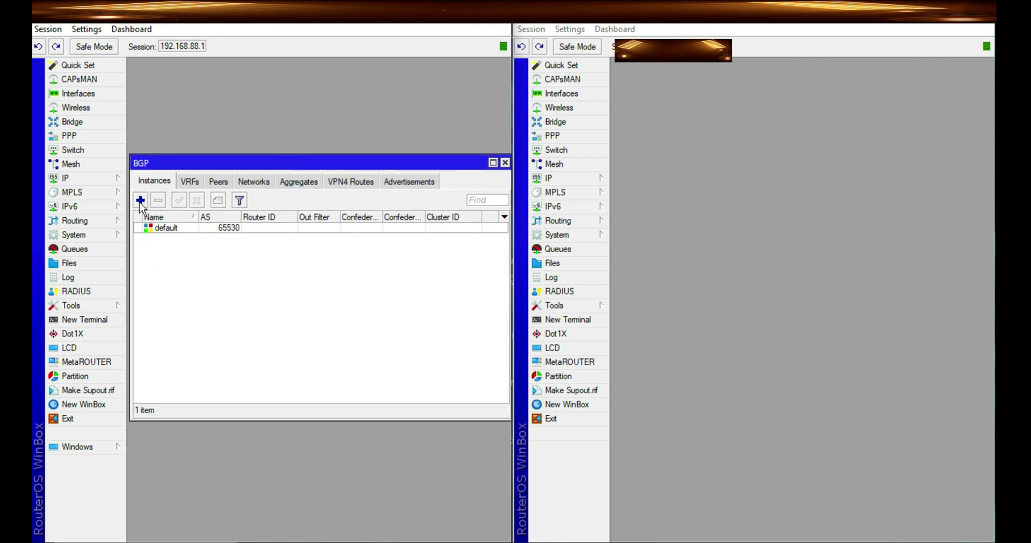
{"action": "double_click", "coordinate": [170, 230]}
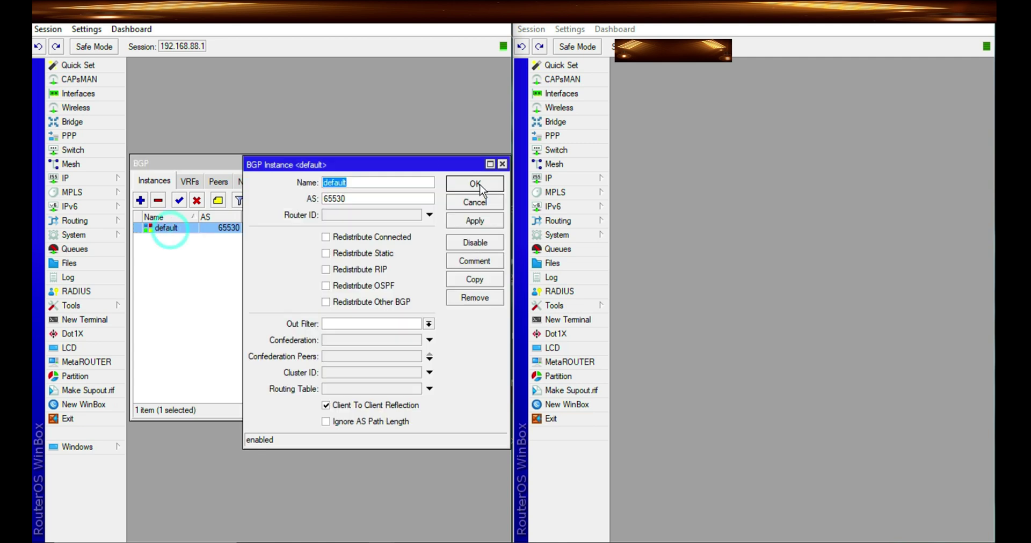
{"action": "left_click", "coordinate": [476, 186]}
- Create a BGP instance named 'Routing' with AS 101010 and a router ID
{"action": "left_click", "coordinate": [139, 201]}
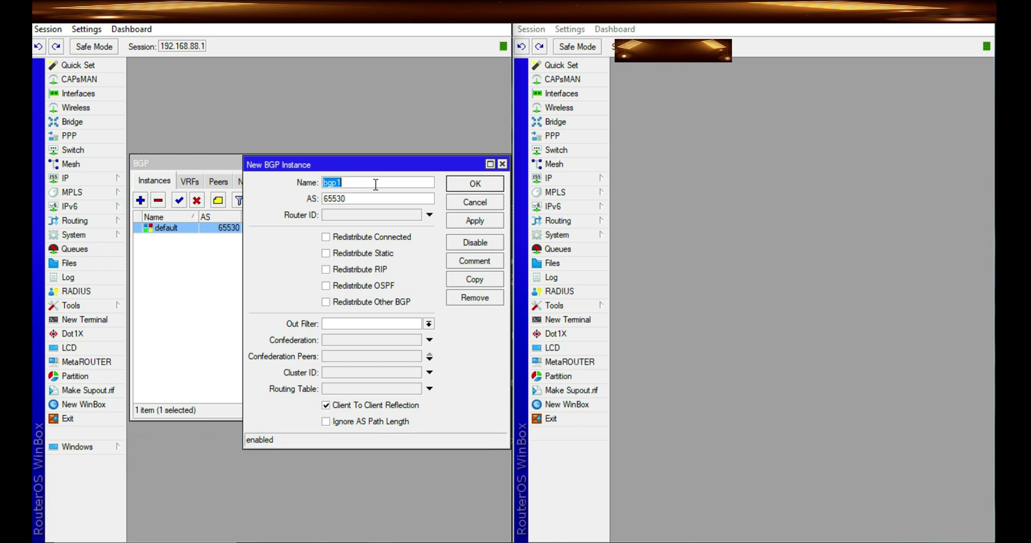
{"action": "type", "text": "Remot"}
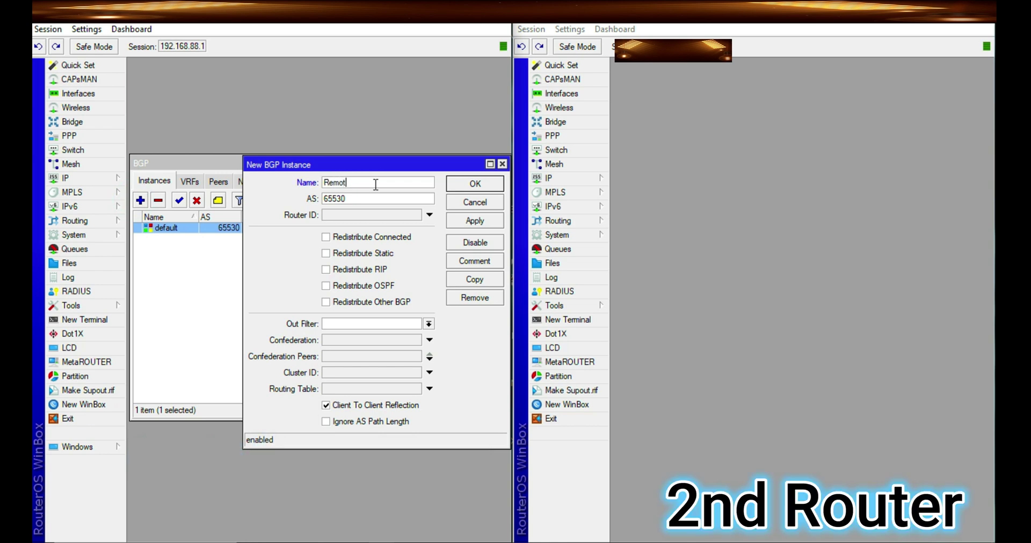
{"action": "type", "text": "e Rout"}
{"action": "key", "text": "BackSpace"}
{"action": "type", "text": "ing"}
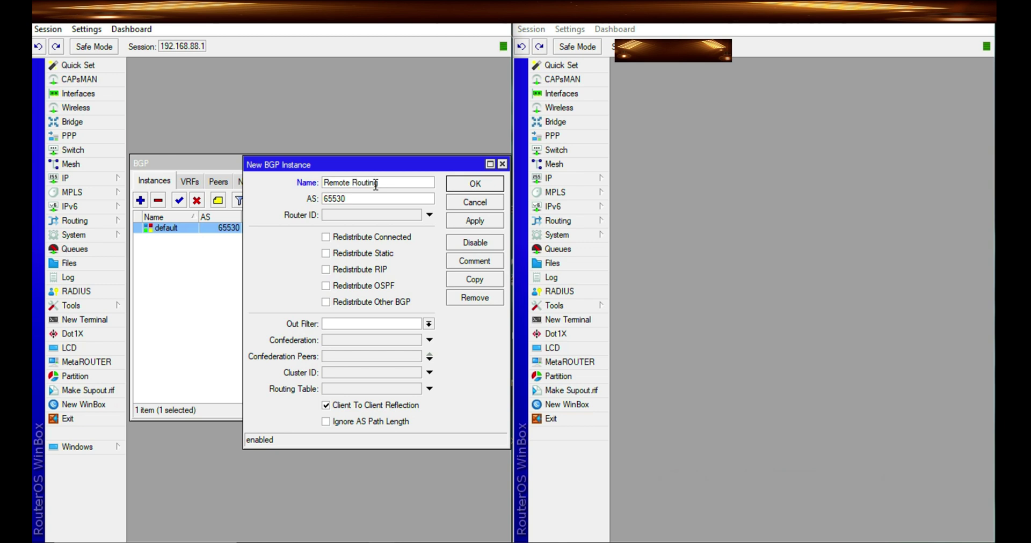
{"action": "left_click_drag", "start_coordinate": [350, 183], "coordinate": [289, 183]}
{"action": "key", "text": "BackSpace"}
{"action": "double_click", "coordinate": [356, 200]}
{"action": "type", "text": "1010"}
{"action": "left_click", "coordinate": [414, 216]}
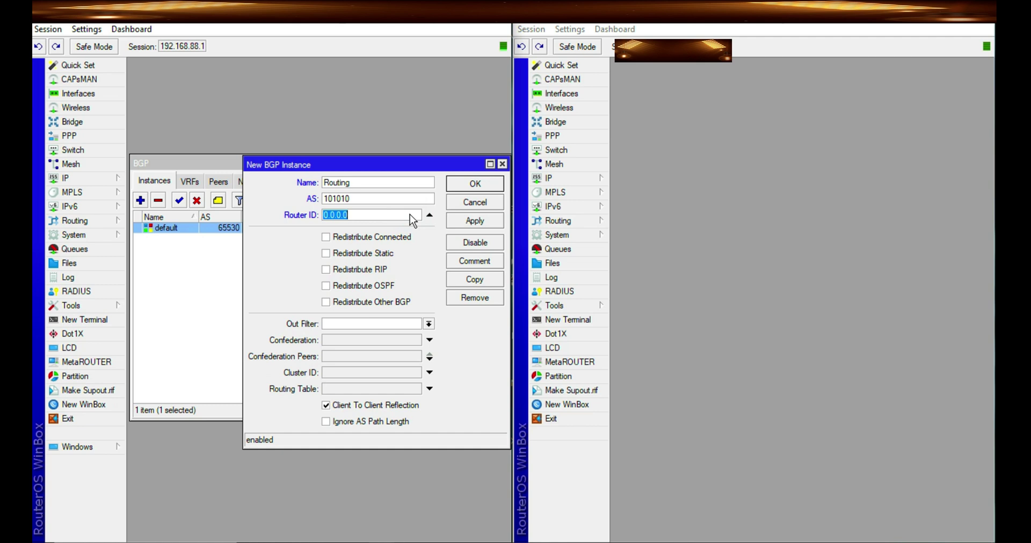
{"action": "type", "text": "gr"}
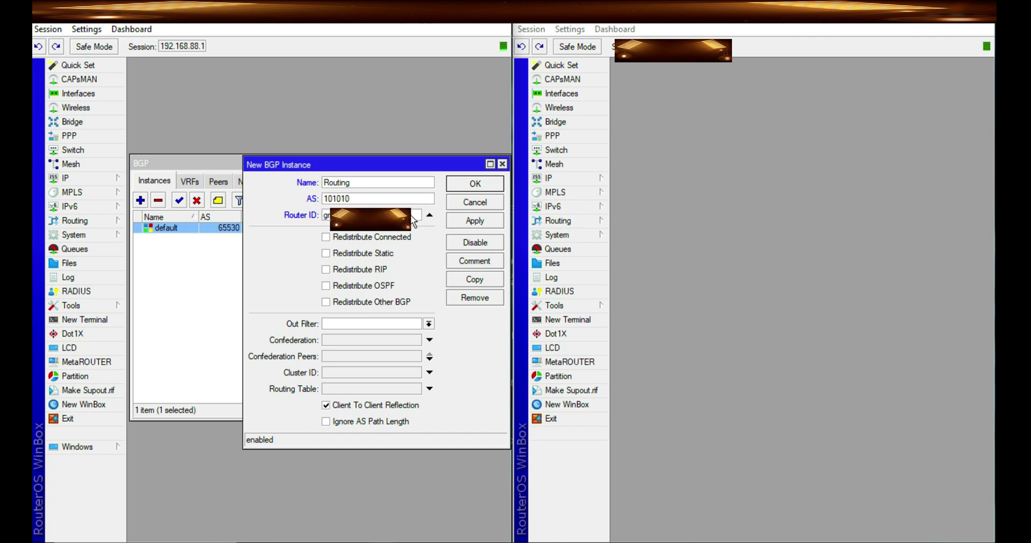
{"action": "key", "text": "BackSpace"}
{"action": "key", "text": "BackSpace"}
{"action": "left_click", "coordinate": [483, 222]}
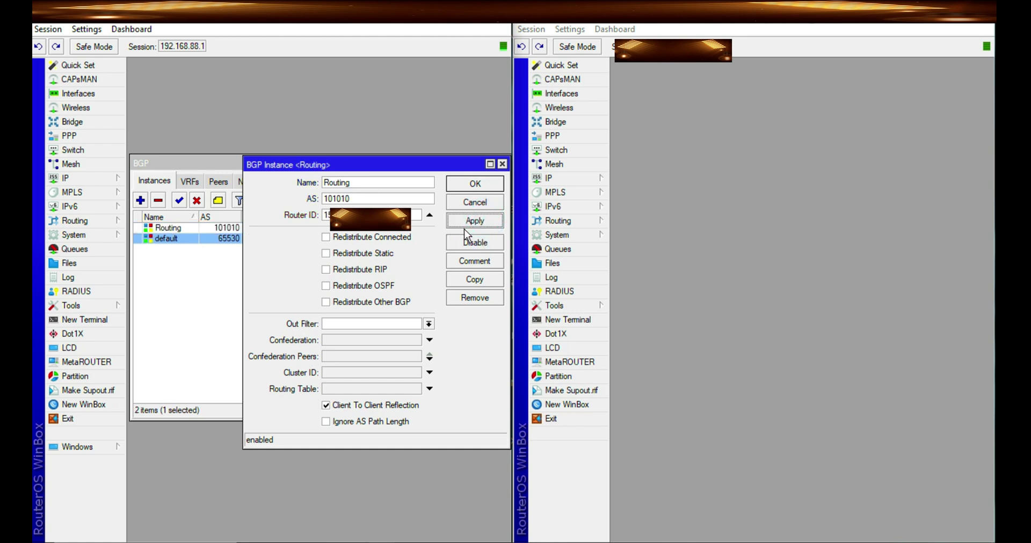
- Start a new BGP peer and enter the other router's remote address
{"action": "left_click", "coordinate": [474, 188]}
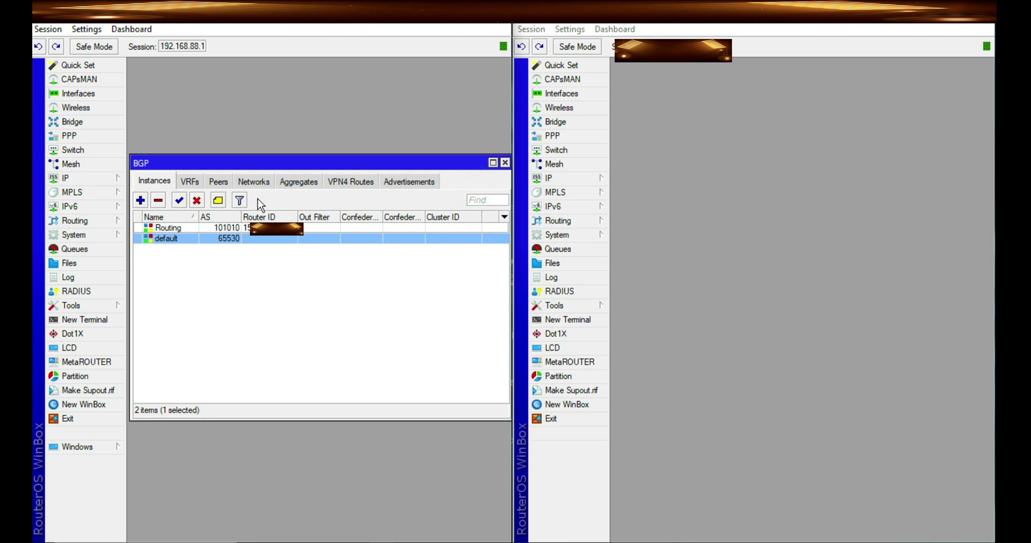
{"action": "left_click", "coordinate": [219, 182]}
{"action": "left_click", "coordinate": [141, 200]}
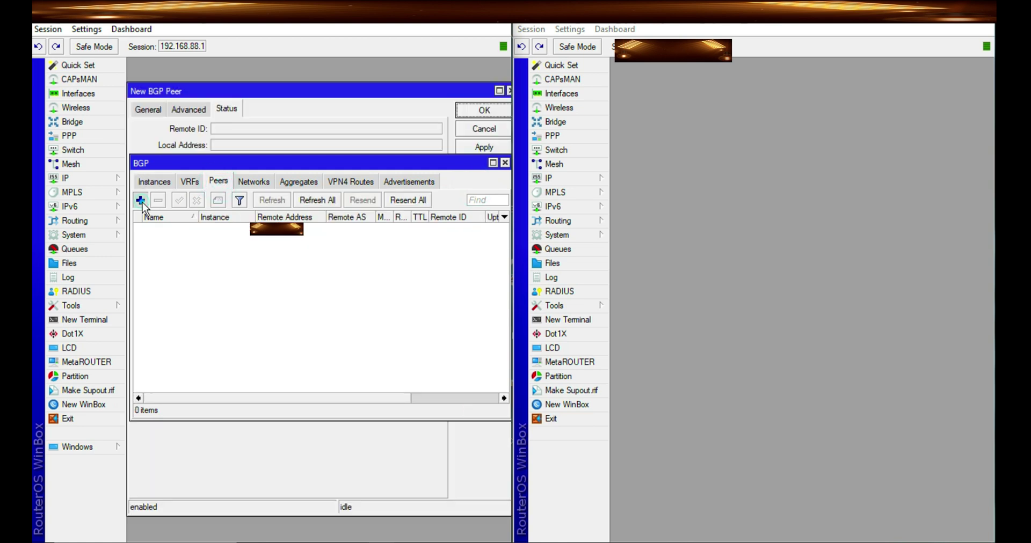
{"action": "left_click", "coordinate": [150, 112]}
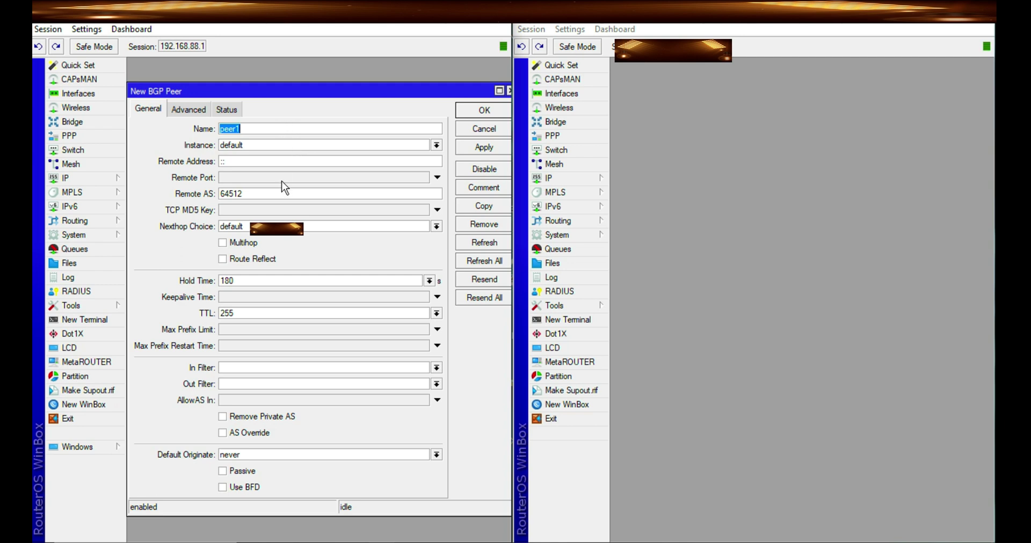
{"action": "left_click", "coordinate": [279, 160]}
{"action": "double_click", "coordinate": [279, 160]}
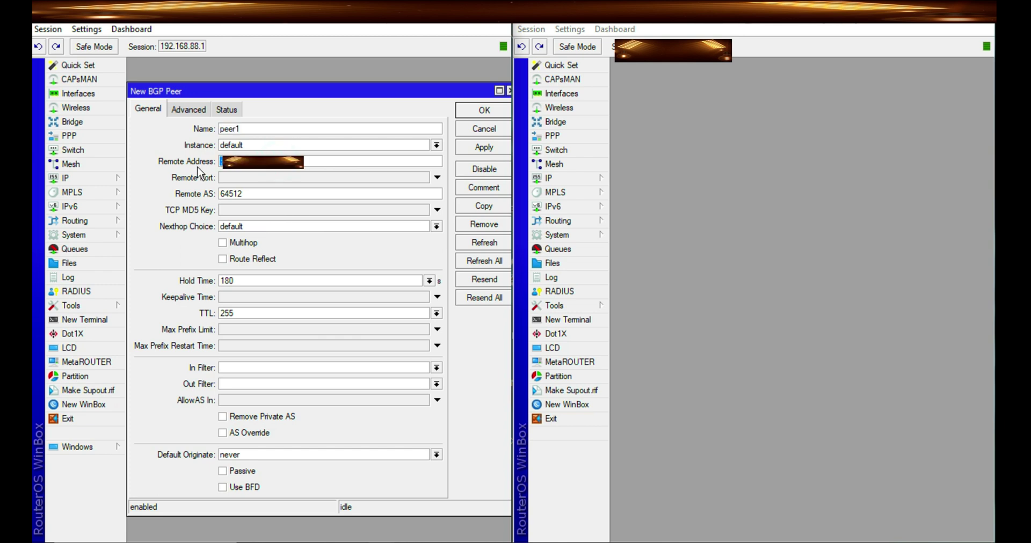
{"action": "type", "text": "9"}
- Set the peer's remote AS to 101010, keep the default instance, and save peer1
{"action": "double_click", "coordinate": [252, 193]}
{"action": "type", "text": "101010"}
{"action": "left_click", "coordinate": [437, 145]}
{"action": "left_click", "coordinate": [438, 146]}
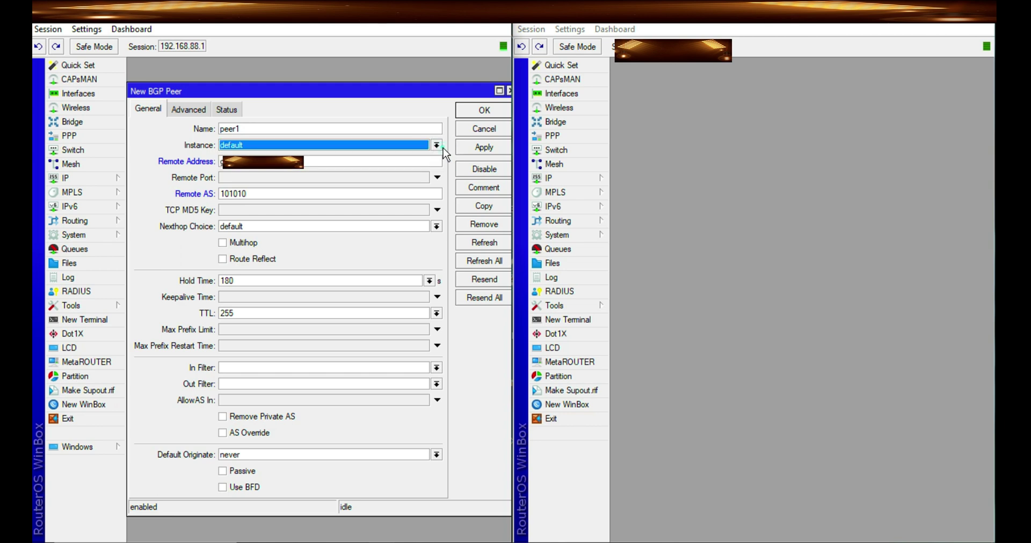
{"action": "left_click", "coordinate": [483, 147]}
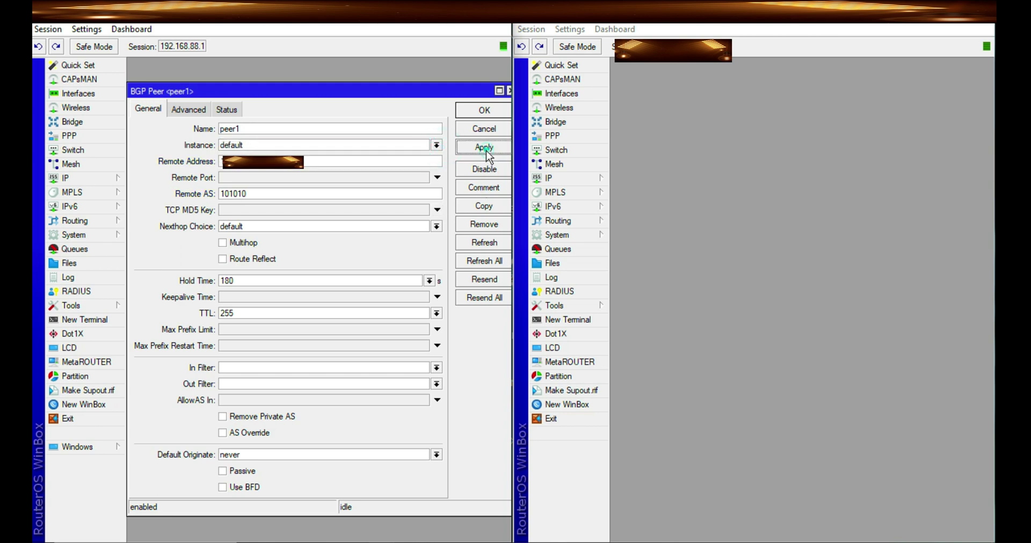
{"action": "left_click", "coordinate": [483, 113]}
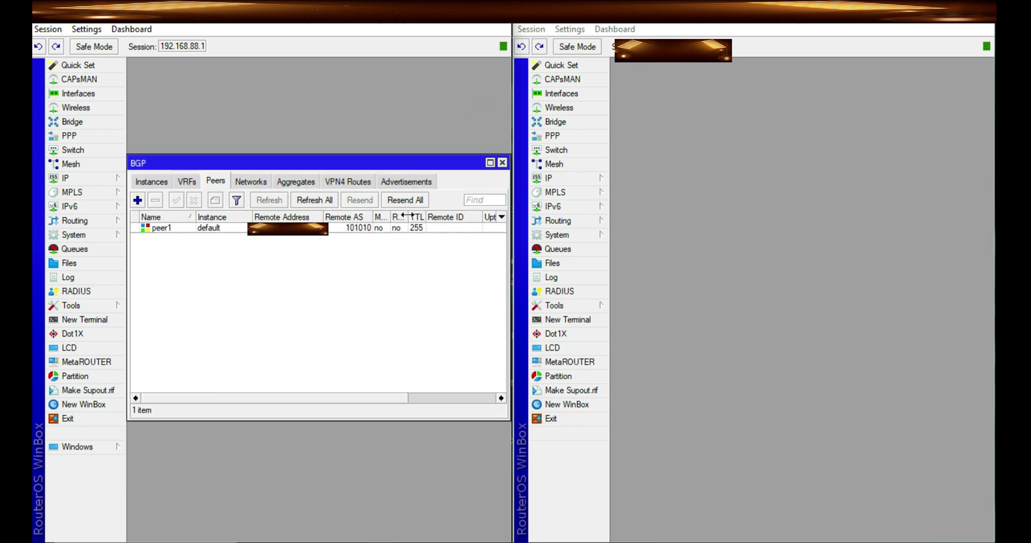
{"action": "mouse_move", "coordinate": [406, 215]}
{"action": "left_mouse_down"}
{"action": "mouse_move", "coordinate": [429, 215]}
{"action": "mouse_move", "coordinate": [413, 214]}
{"action": "left_mouse_up"}
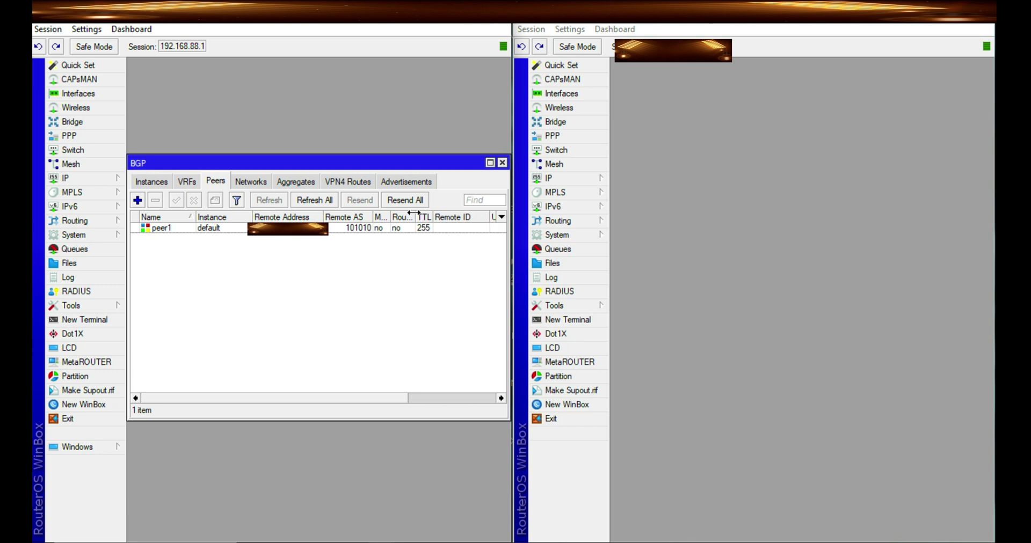
- On the second router, create BGP instance bgp1 with AS 101010 and a router ID
{"action": "left_click", "coordinate": [711, 192]}
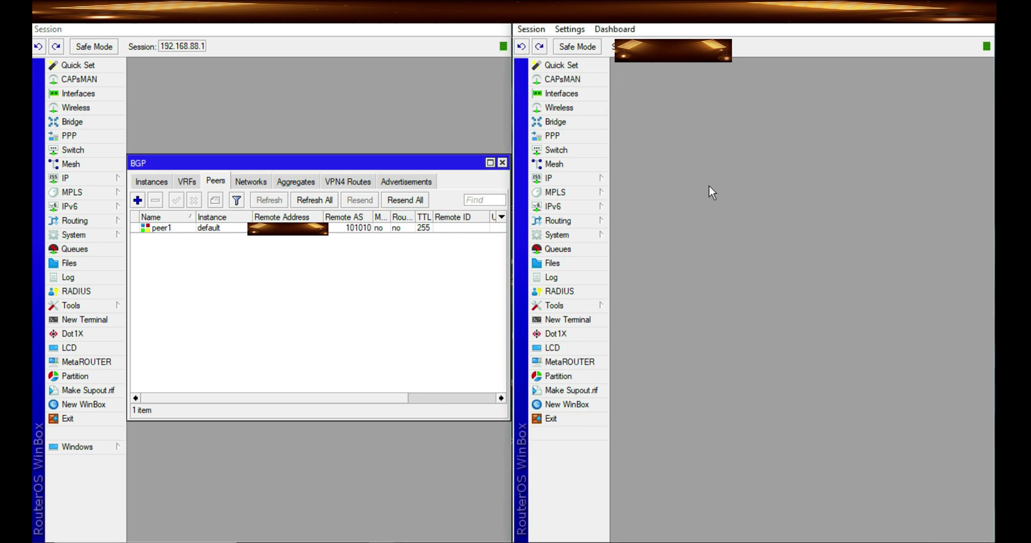
{"action": "left_click", "coordinate": [152, 182]}
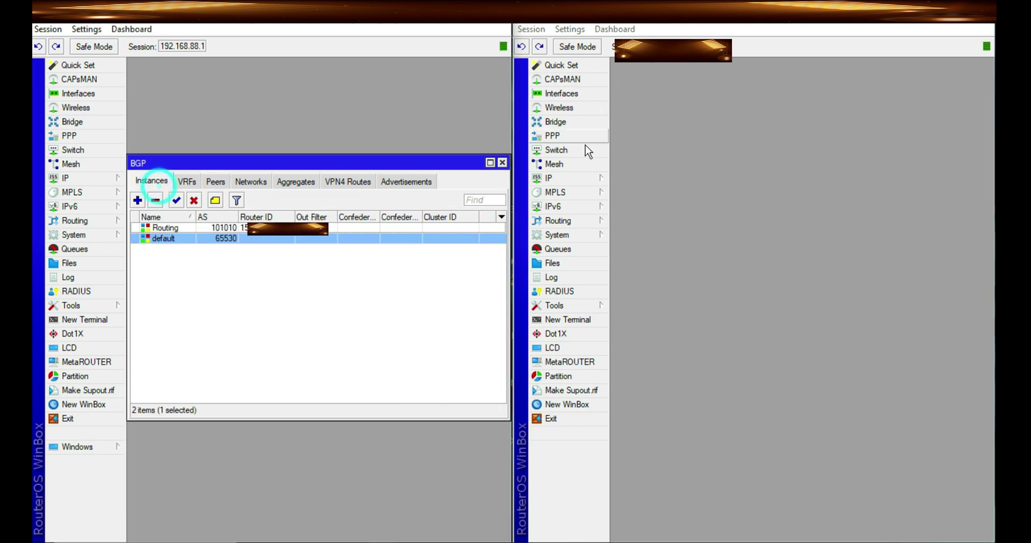
{"action": "left_click", "coordinate": [566, 221]}
{"action": "left_click", "coordinate": [652, 235]}
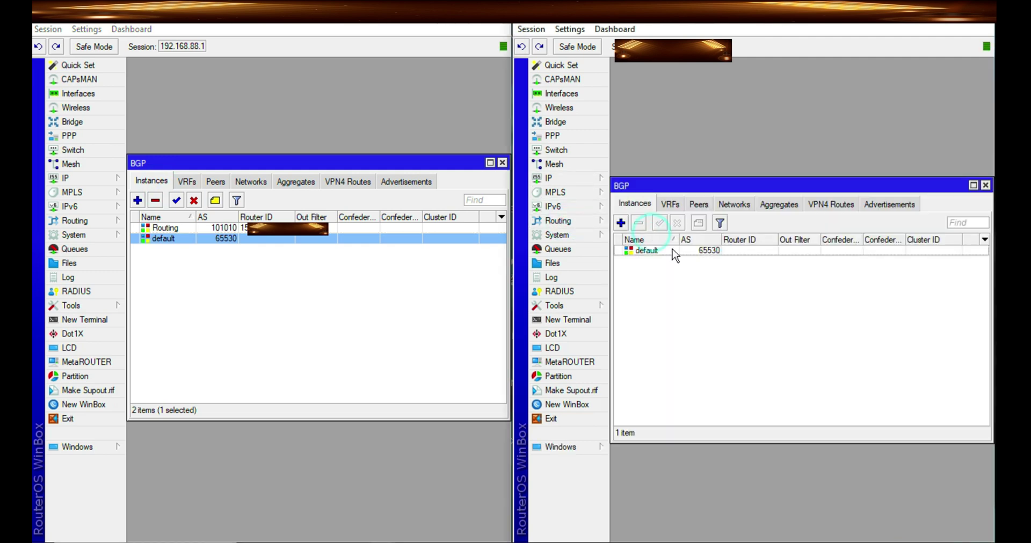
{"action": "left_click", "coordinate": [621, 223]}
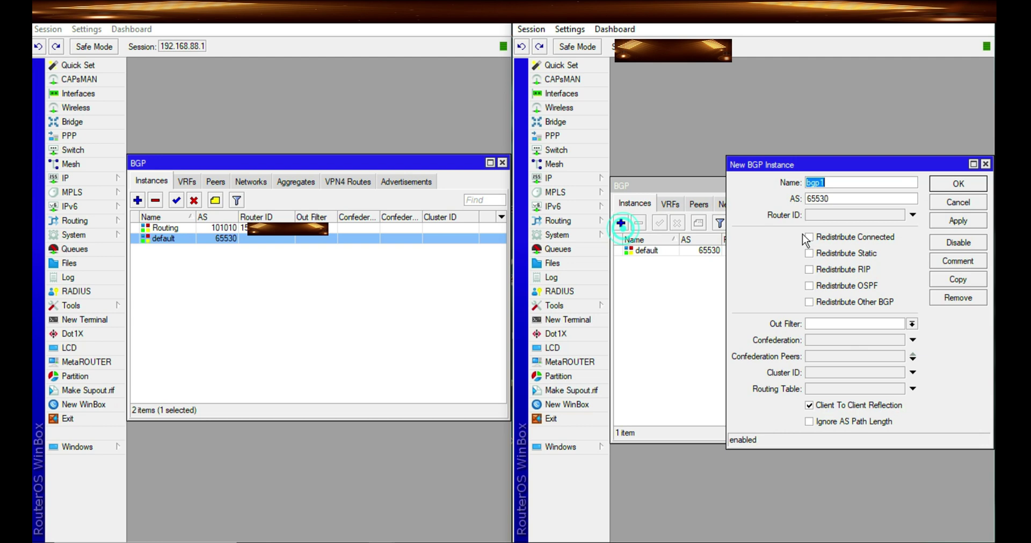
{"action": "double_click", "coordinate": [838, 199]}
{"action": "type", "text": "10101"}
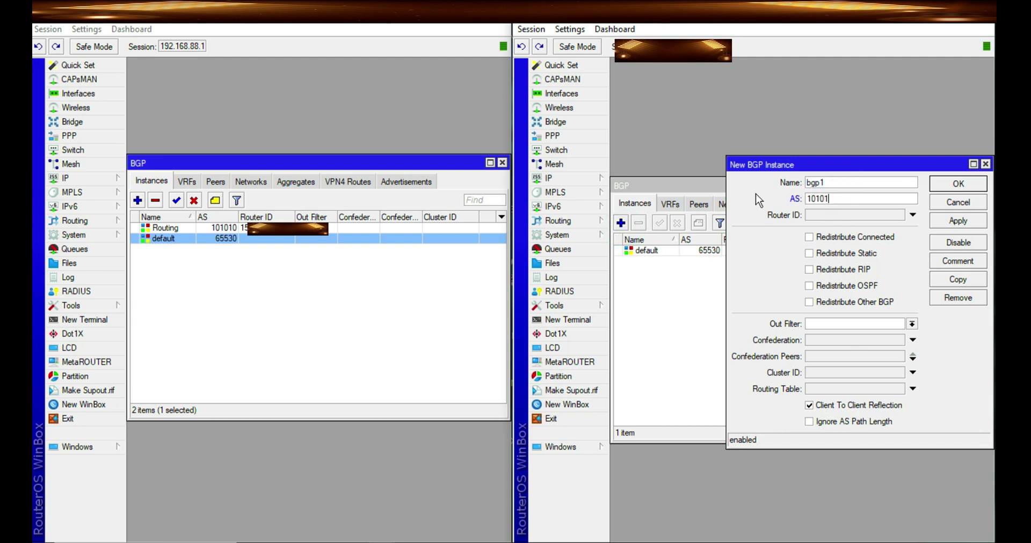
{"action": "type", "text": "0"}
{"action": "left_click", "coordinate": [843, 215]}
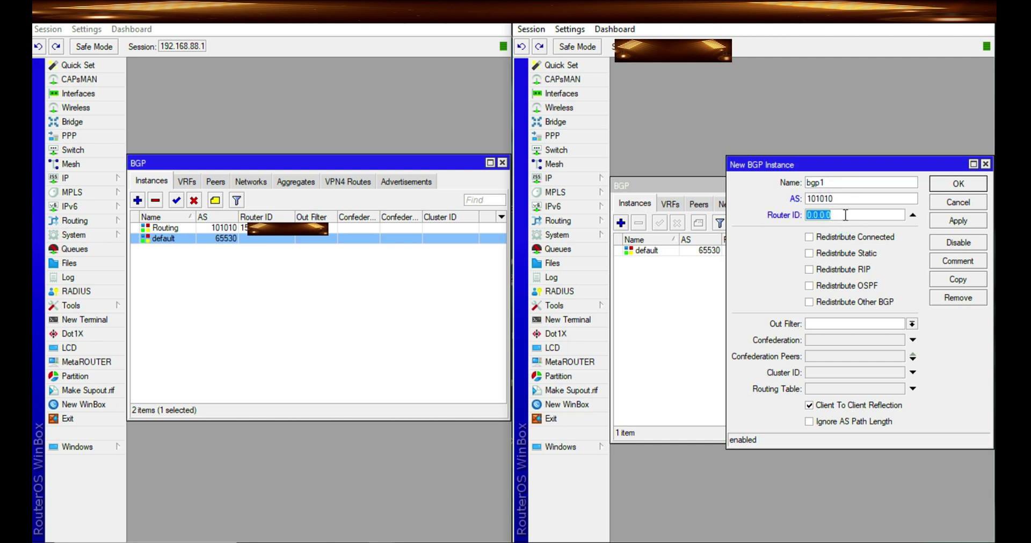
{"action": "type", "text": "15"}
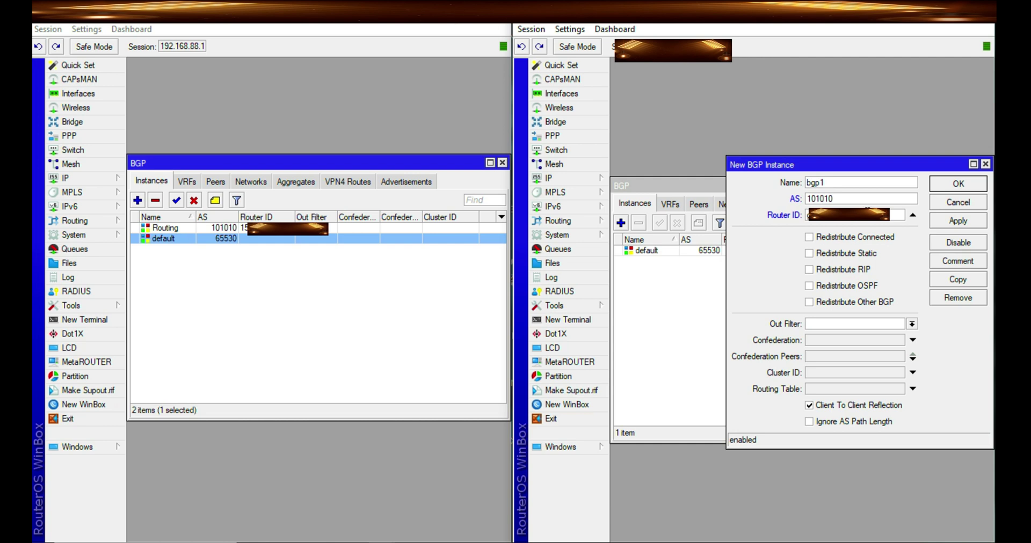
{"action": "left_click", "coordinate": [937, 220]}
{"action": "left_click", "coordinate": [950, 184]}
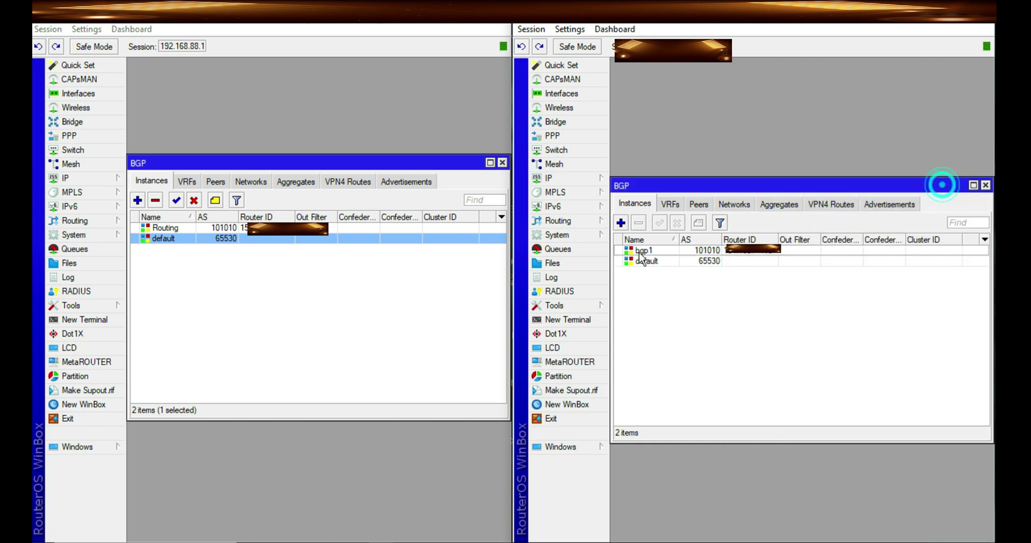
- Add peer1 on the second router with the pasted remote address and remote AS 101010
{"action": "left_click", "coordinate": [699, 204]}
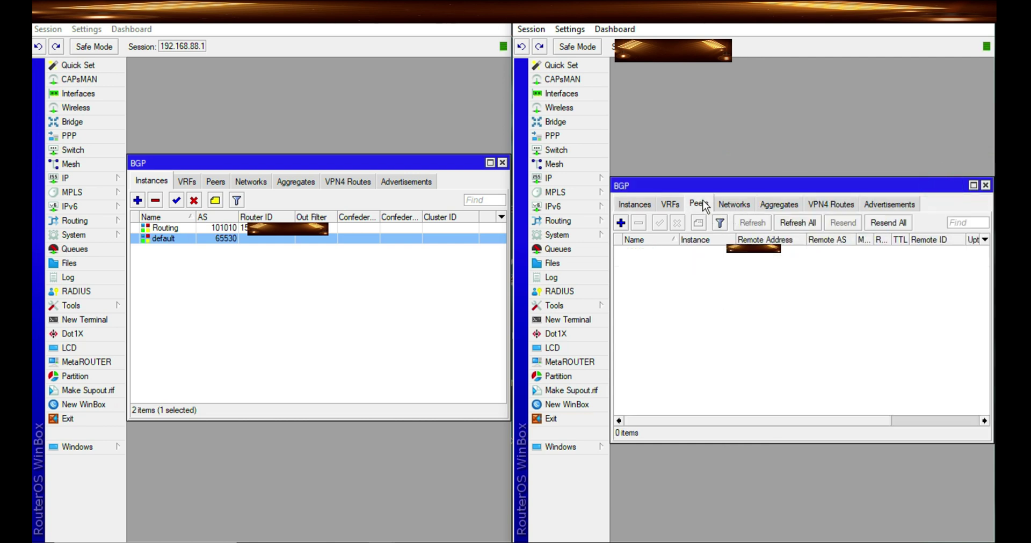
{"action": "left_click", "coordinate": [621, 223]}
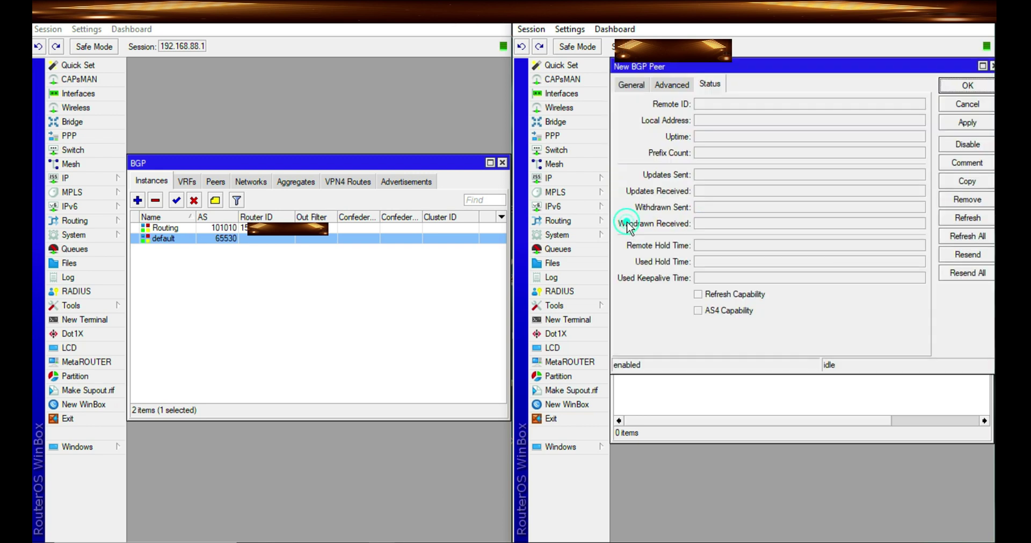
{"action": "left_click", "coordinate": [640, 86]}
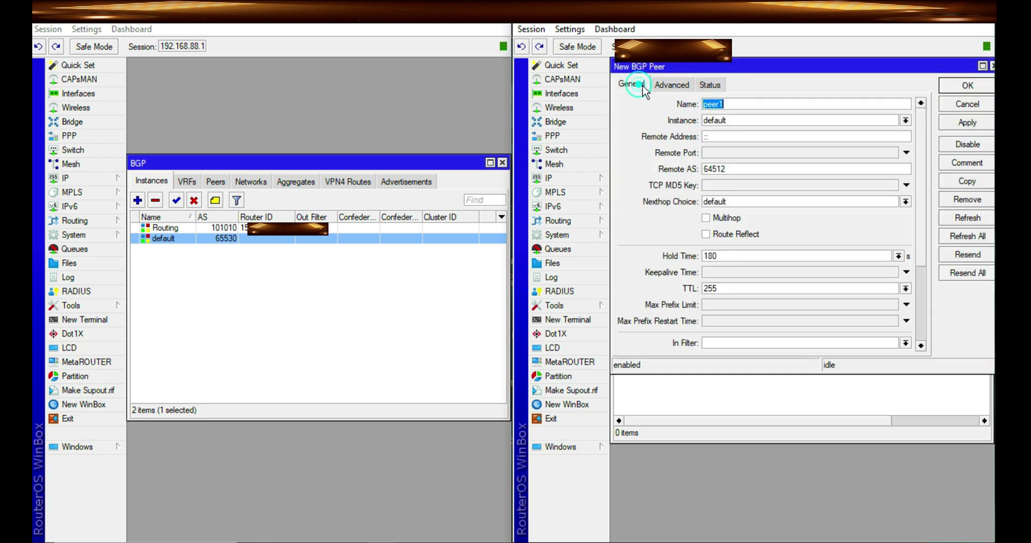
{"action": "left_click", "coordinate": [758, 138]}
{"action": "key", "text": "ctrl+v"}
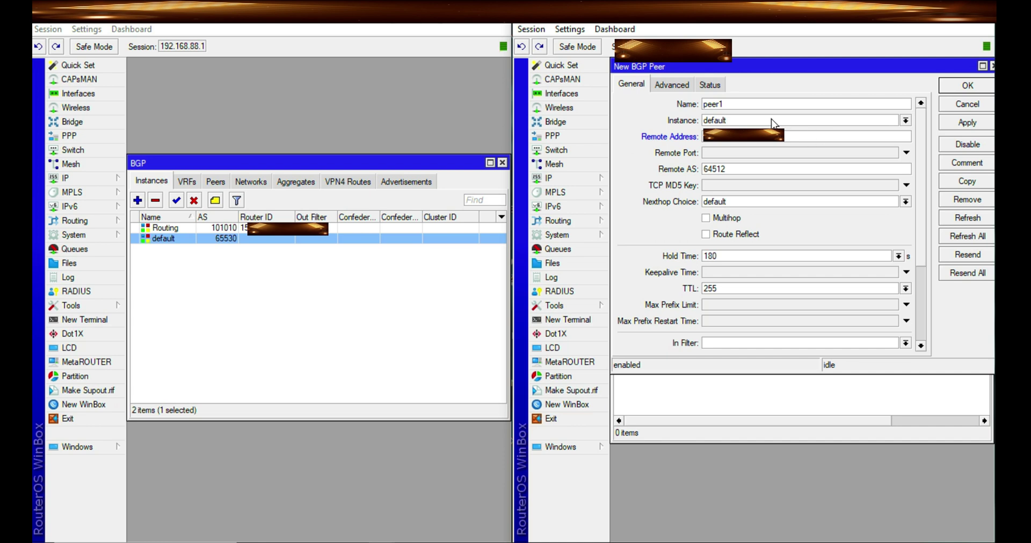
{"action": "double_click", "coordinate": [750, 171]}
{"action": "type", "text": "101010"}
{"action": "left_click", "coordinate": [957, 122]}
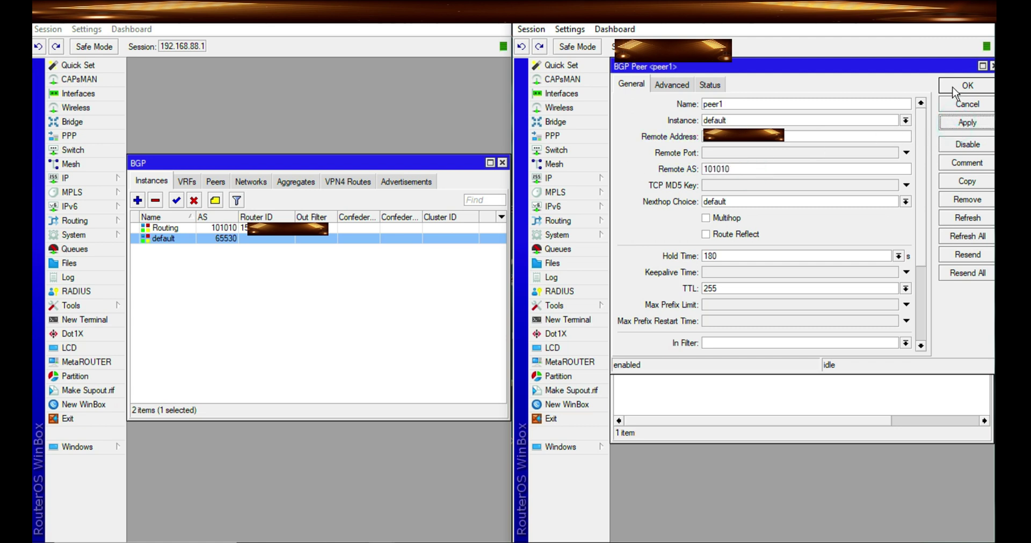
{"action": "left_click", "coordinate": [956, 87]}
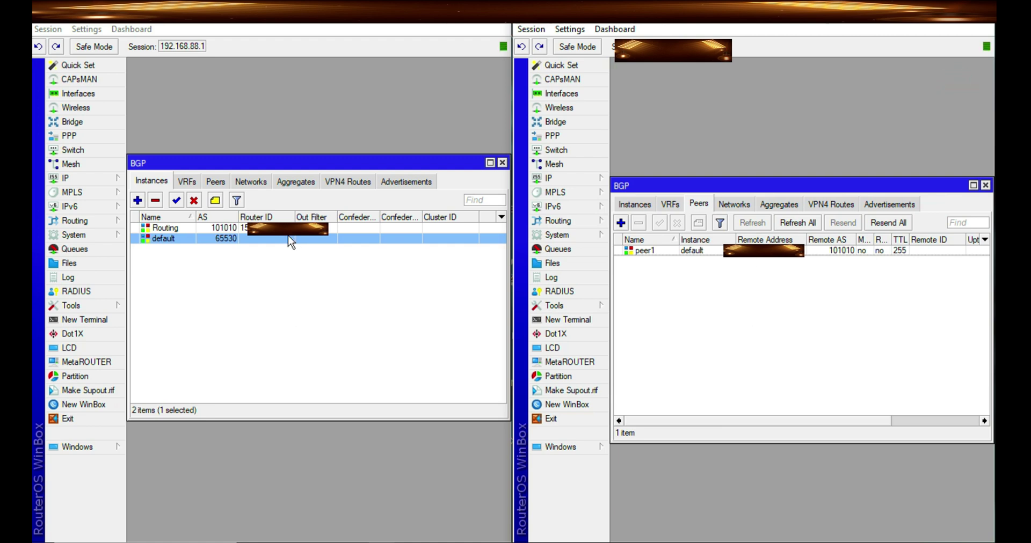
- Open the first router's peer1 and check its Status, Advanced and General tabs
{"action": "left_click", "coordinate": [215, 181]}
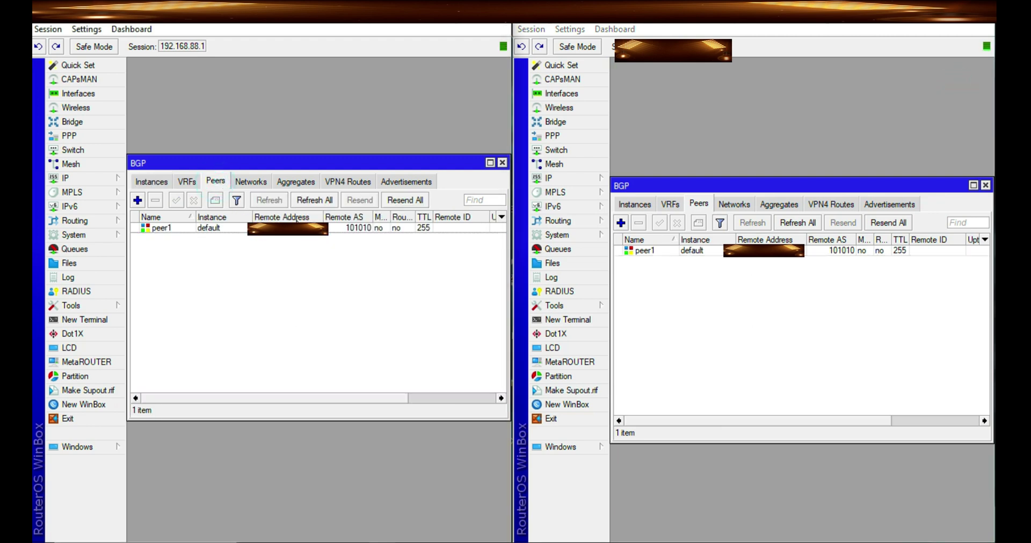
{"action": "left_click", "coordinate": [316, 230]}
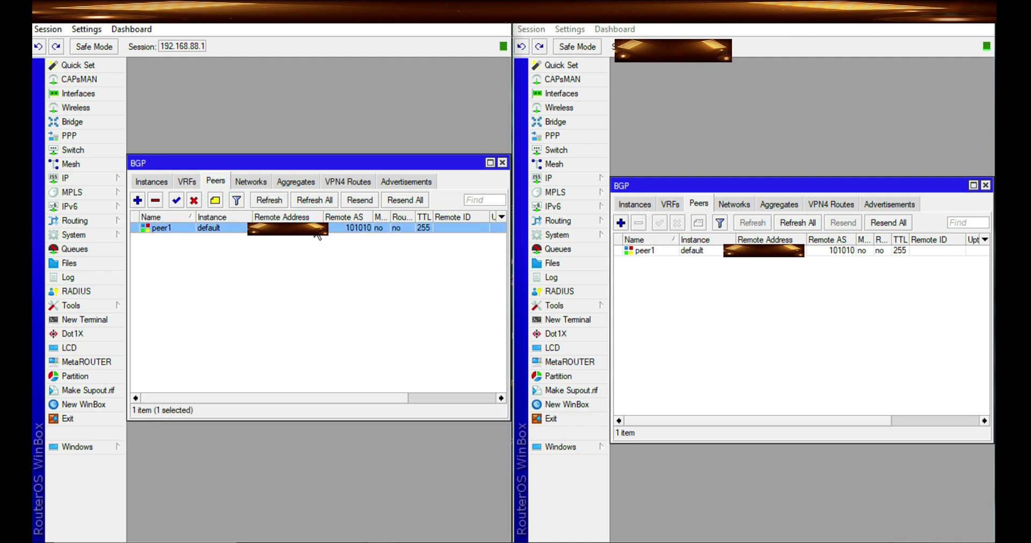
{"action": "double_click", "coordinate": [317, 235]}
{"action": "left_click", "coordinate": [226, 108]}
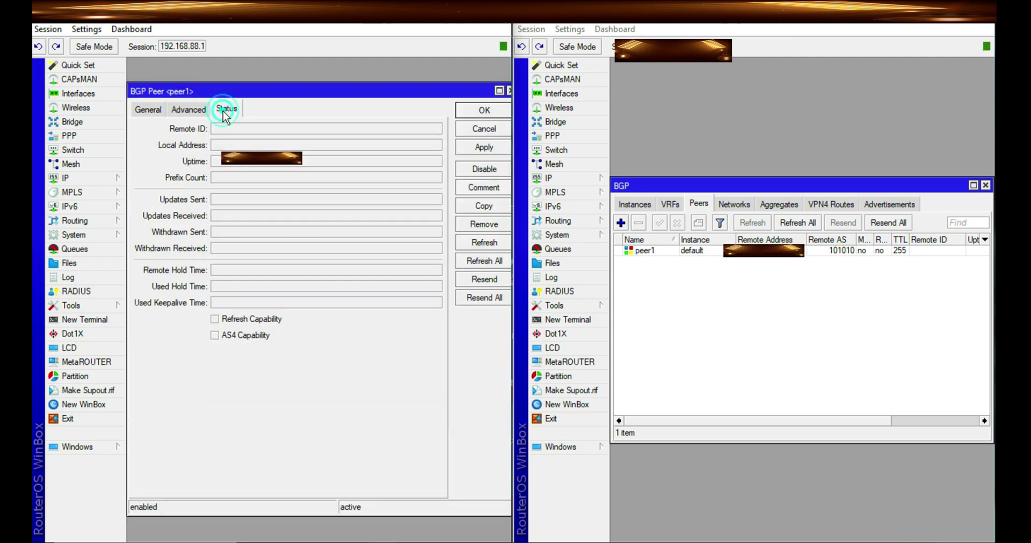
{"action": "left_click", "coordinate": [188, 110]}
{"action": "left_click", "coordinate": [148, 109]}
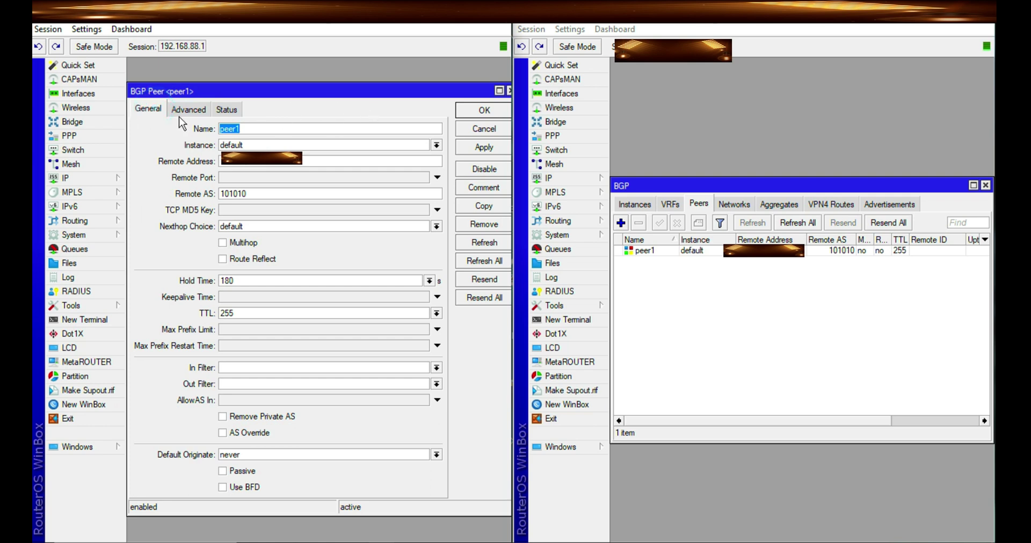
- Recheck peer1's status and advanced tabs, close it, and open the Routing instance's settings
{"action": "left_click", "coordinate": [226, 109]}
{"action": "left_click", "coordinate": [188, 110]}
{"action": "left_click", "coordinate": [147, 110]}
{"action": "left_click", "coordinate": [472, 111]}
{"action": "left_click", "coordinate": [150, 181]}
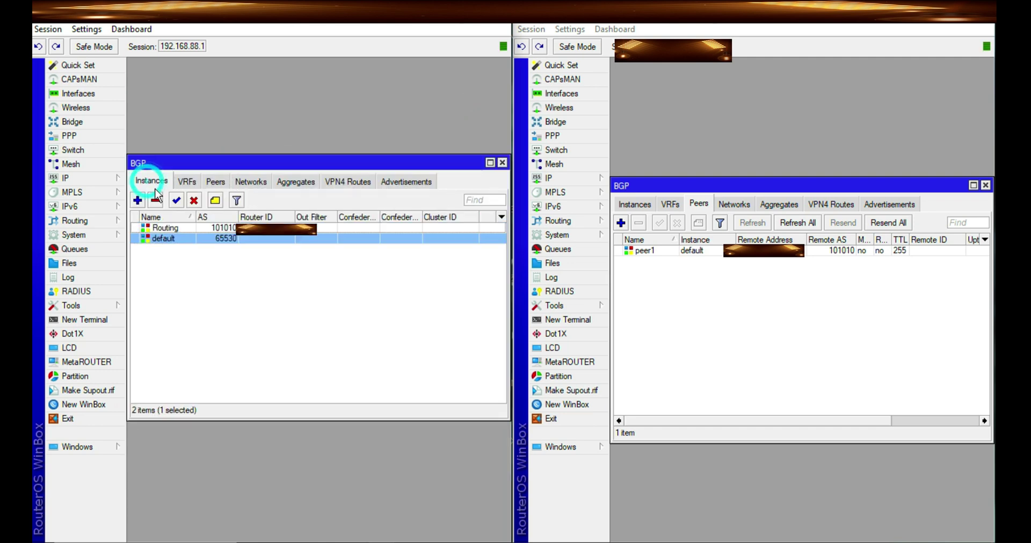
{"action": "double_click", "coordinate": [220, 228]}
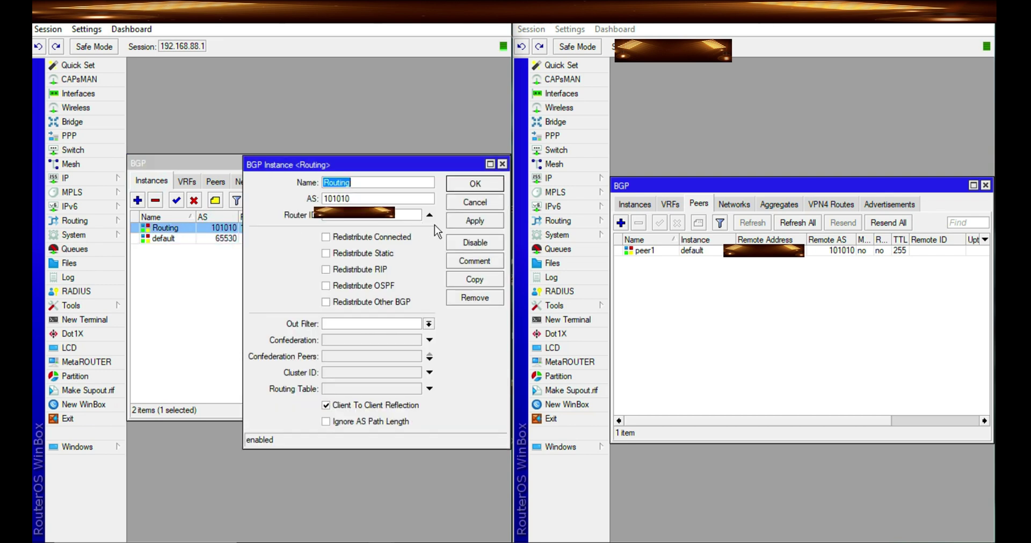
- Edit the Routing instance's Router ID, leaving Out Filter empty, and apply the change
{"action": "left_click", "coordinate": [428, 324]}
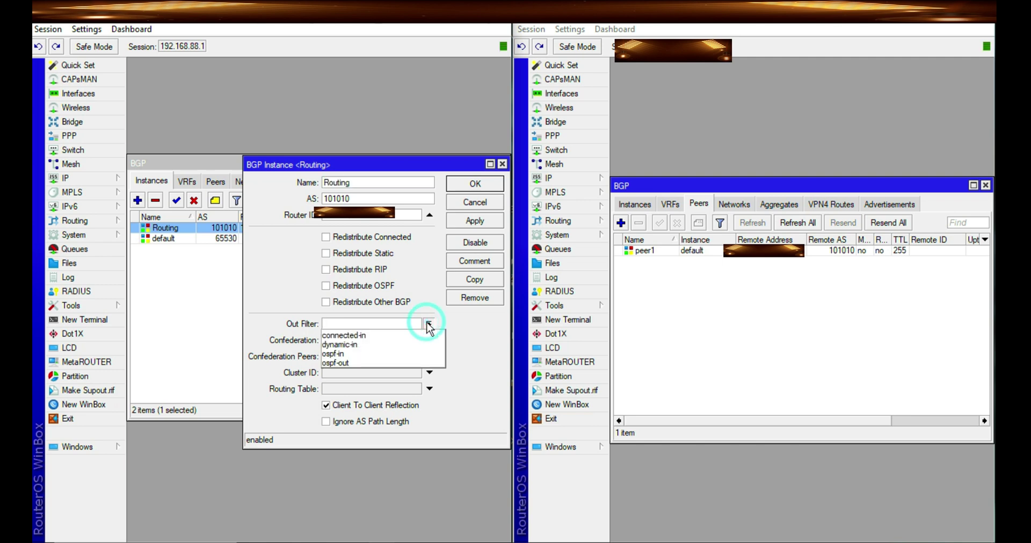
{"action": "left_click", "coordinate": [428, 324]}
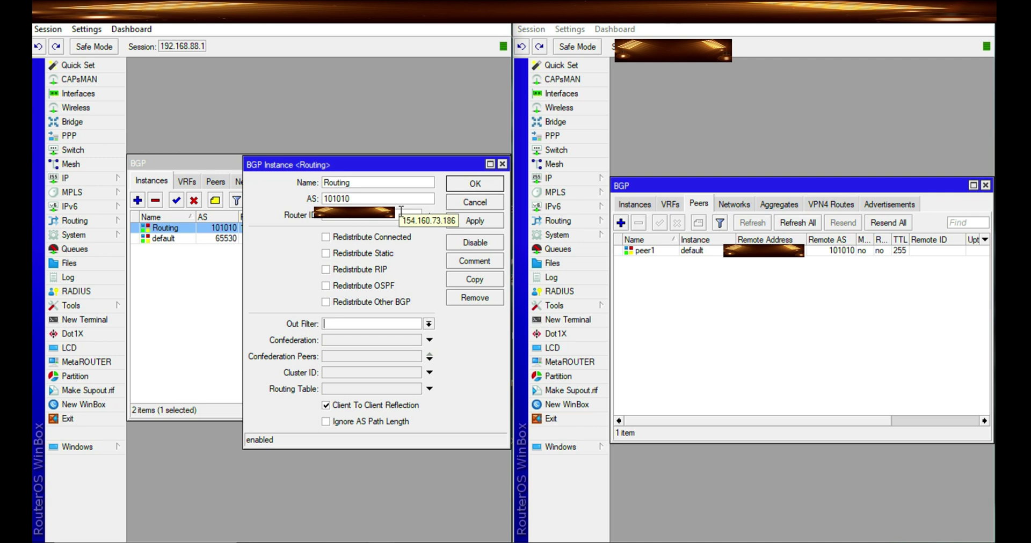
{"action": "left_click_drag", "start_coordinate": [401, 214], "coordinate": [231, 223]}
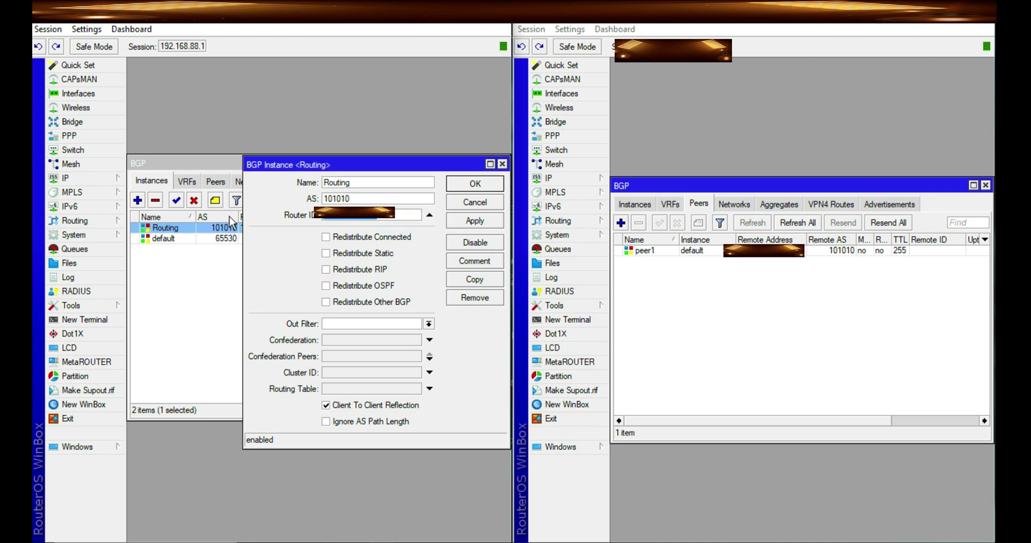
{"action": "key", "text": "BackSpace"}
{"action": "left_click", "coordinate": [460, 222]}
{"action": "left_click", "coordinate": [470, 185]}
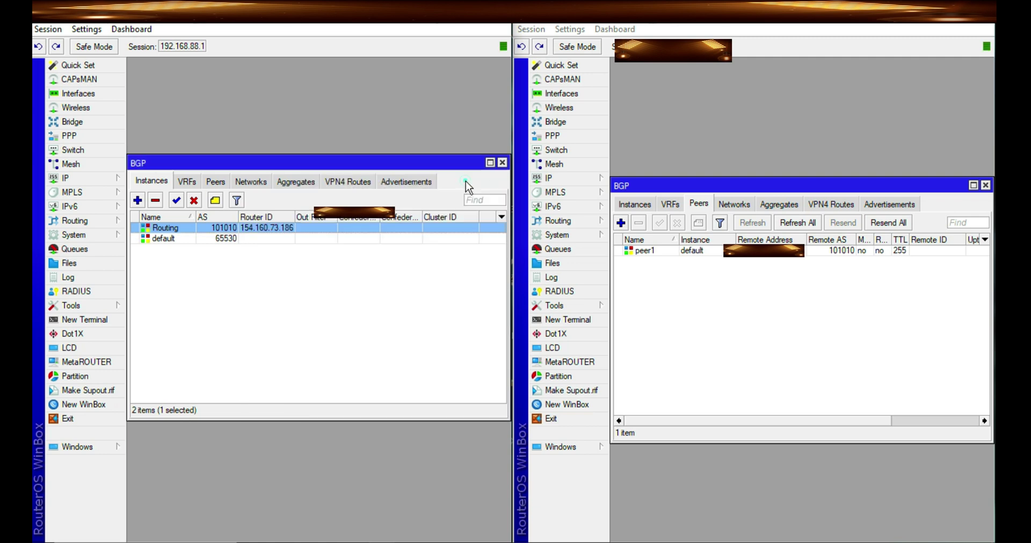
- Switch peer1 to the Routing instance on both routers and apply
{"action": "left_click", "coordinate": [225, 183]}
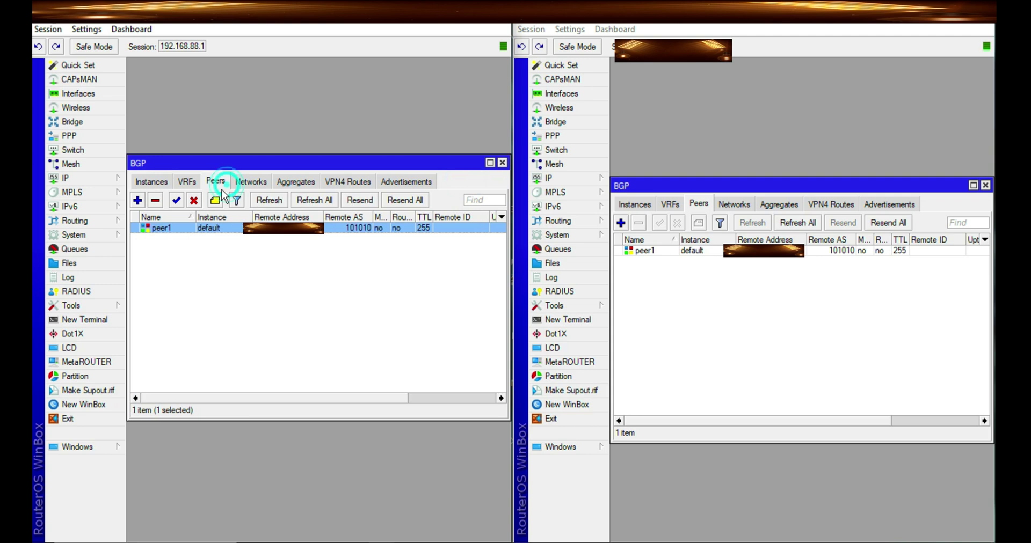
{"action": "double_click", "coordinate": [215, 229]}
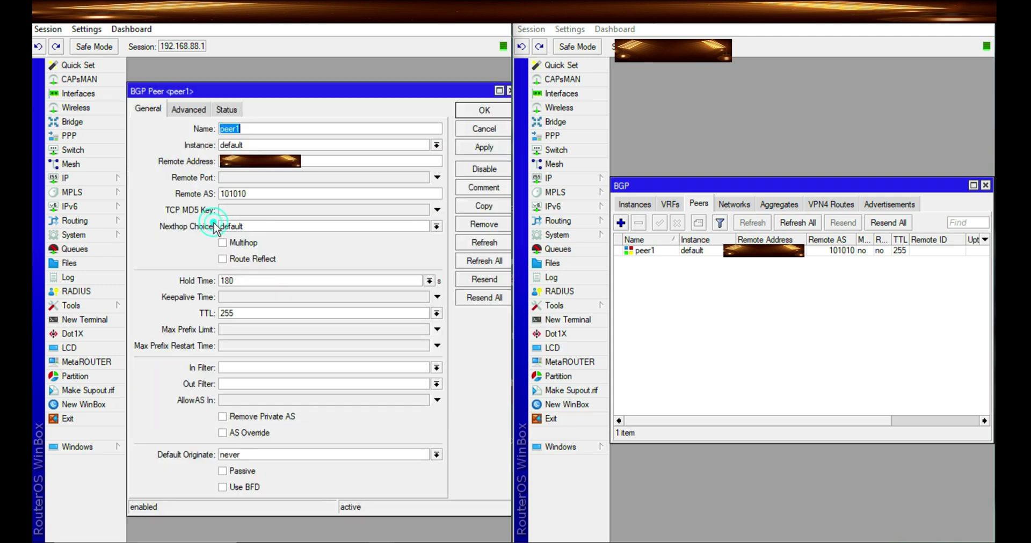
{"action": "left_click", "coordinate": [295, 161]}
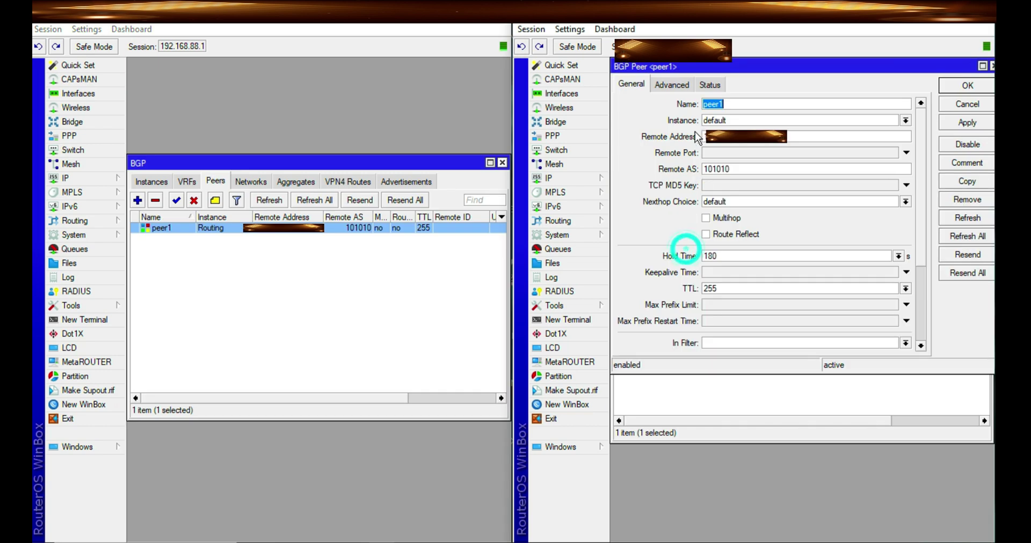
{"action": "left_click", "coordinate": [906, 121]}
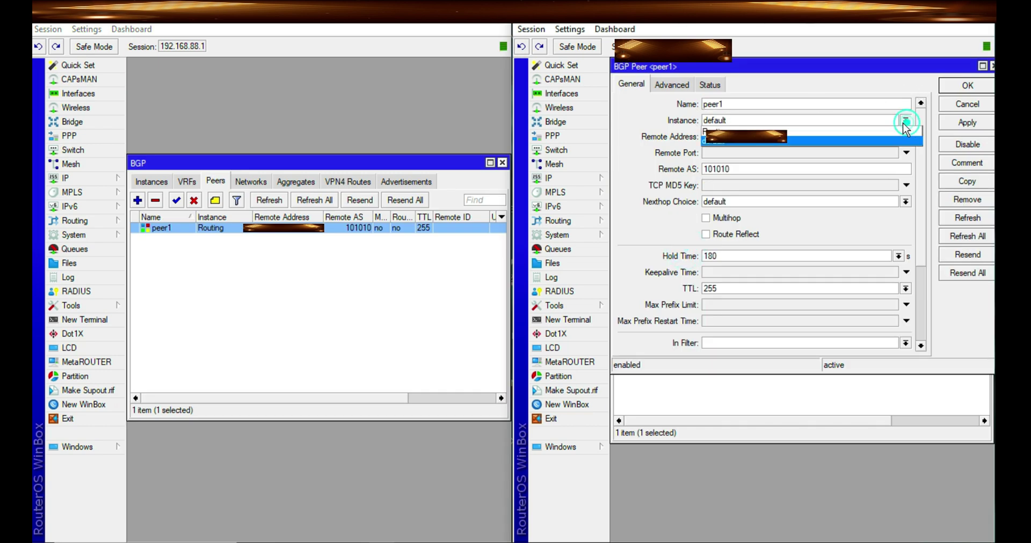
{"action": "left_click", "coordinate": [839, 131]}
{"action": "left_click", "coordinate": [960, 123]}
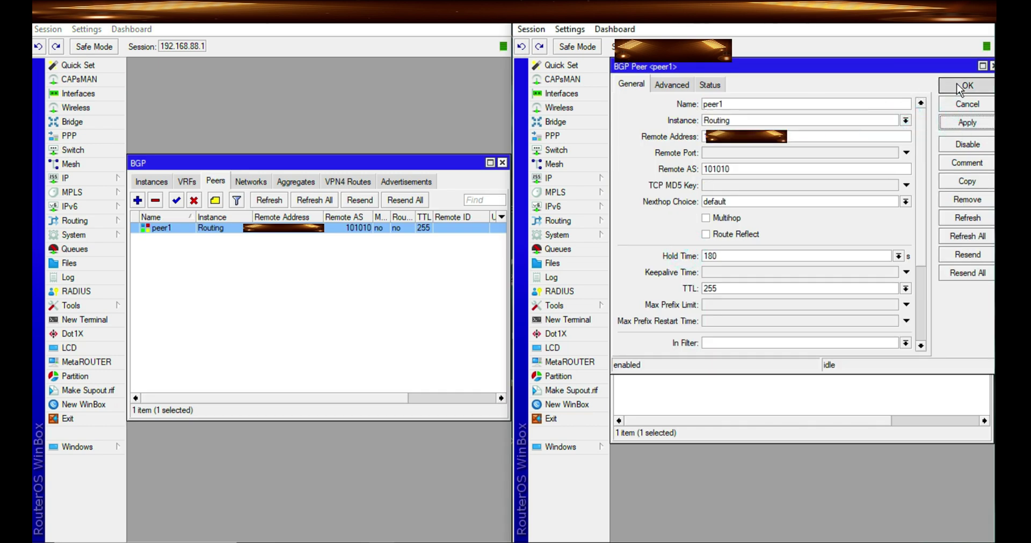
{"action": "left_click", "coordinate": [967, 85]}
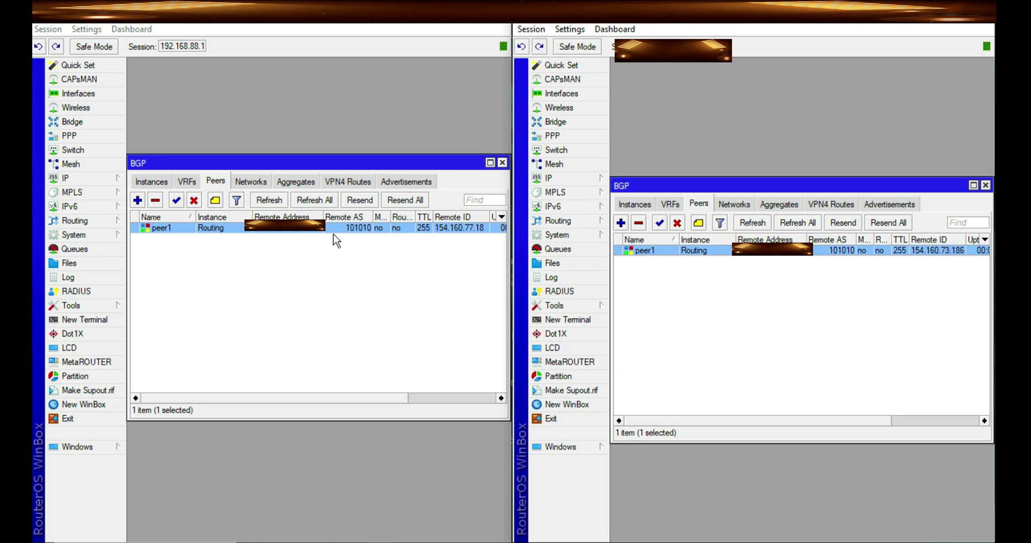
- Check peer1's status on both routers, confirm each session is established, and close the dialogs
{"action": "double_click", "coordinate": [441, 228]}
{"action": "left_click", "coordinate": [227, 109]}
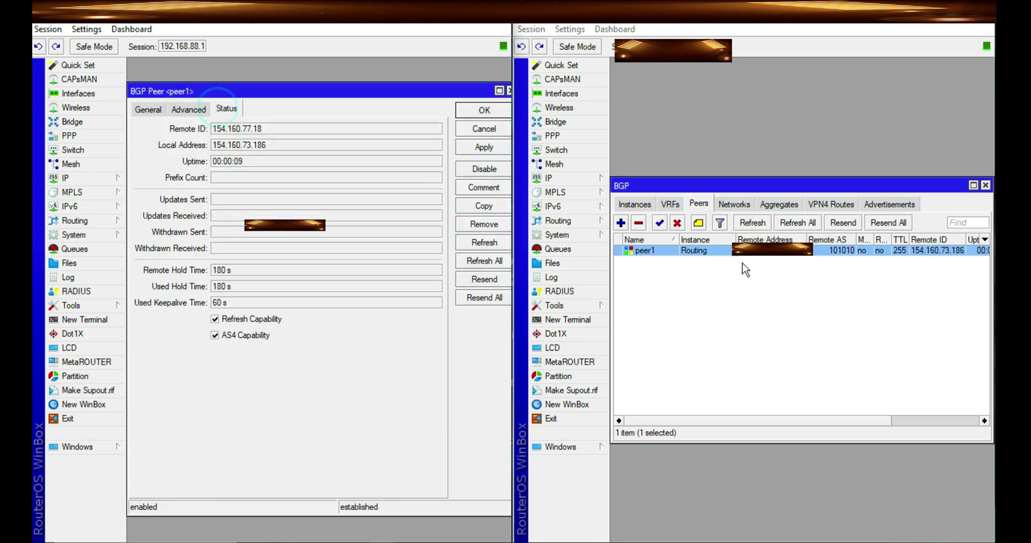
{"action": "double_click", "coordinate": [757, 251]}
{"action": "left_click", "coordinate": [710, 84]}
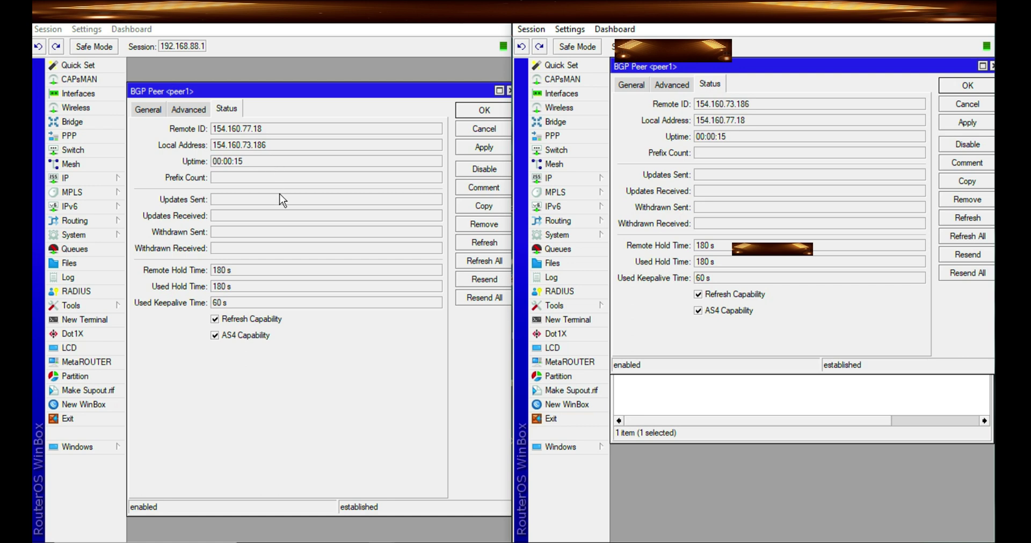
{"action": "left_click", "coordinate": [149, 109]}
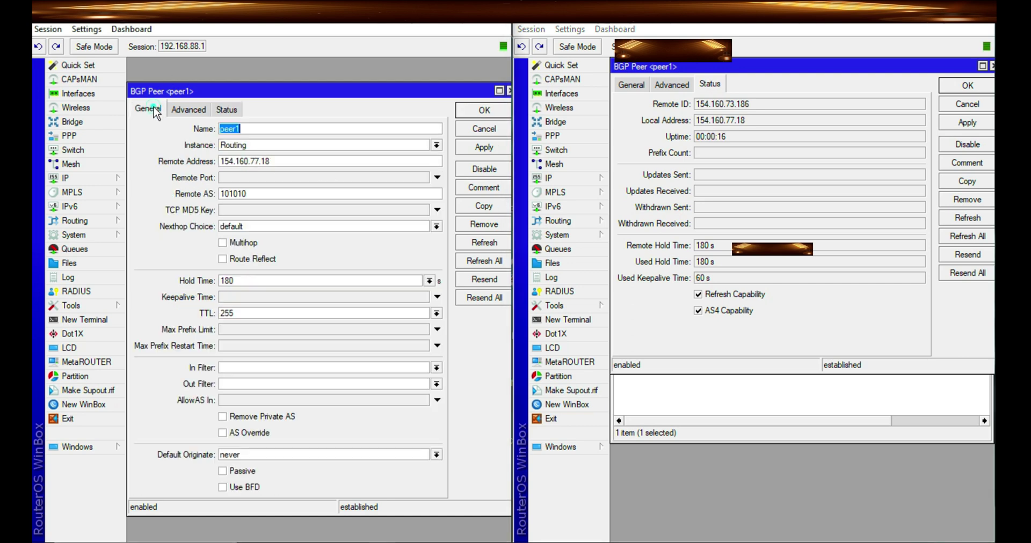
{"action": "left_click", "coordinate": [189, 109]}
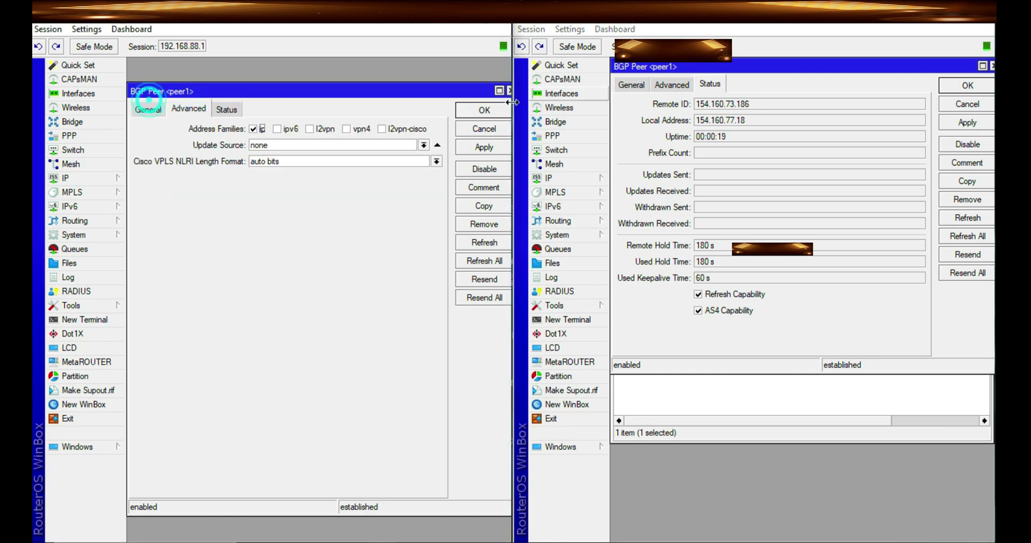
{"action": "left_click", "coordinate": [484, 110]}
{"action": "left_click", "coordinate": [972, 86]}
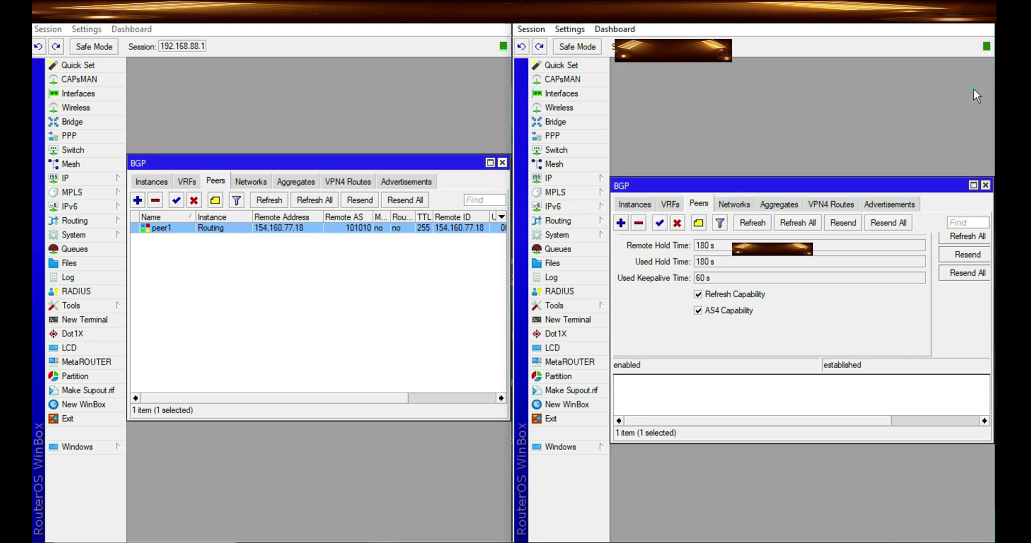
{"action": "left_click", "coordinate": [760, 307]}
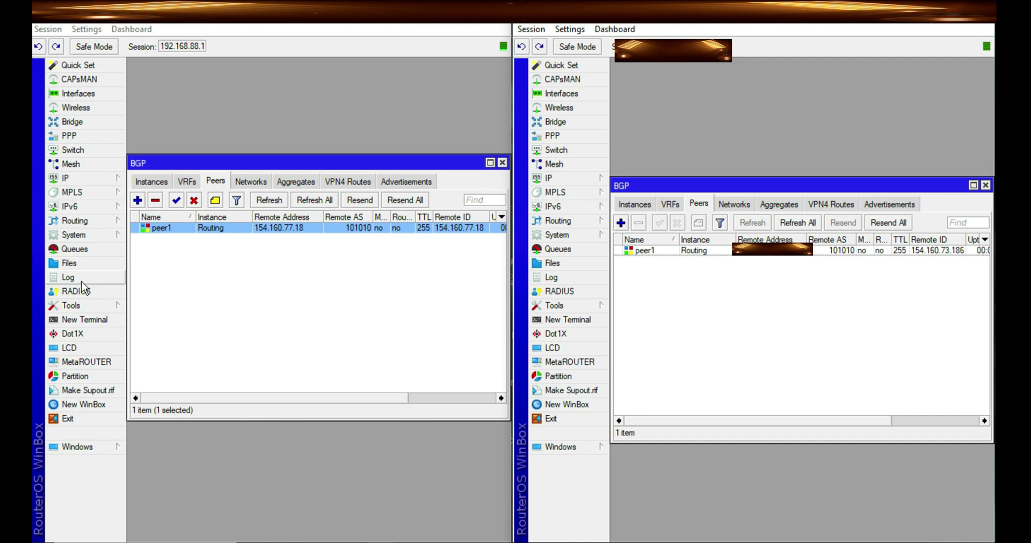
- Browse the routers' menus, then open and close the second router's Log
{"action": "left_click", "coordinate": [80, 179]}
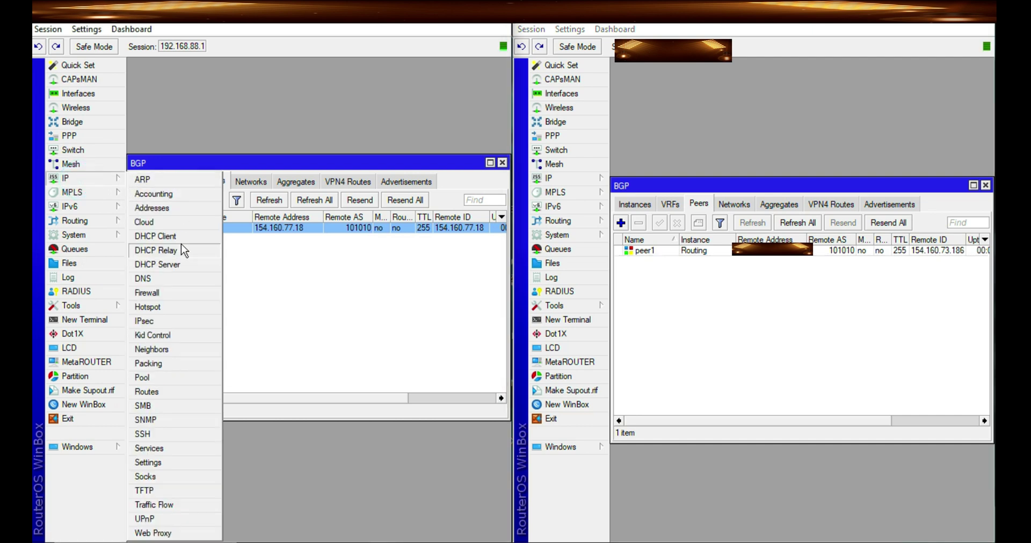
{"action": "left_click", "coordinate": [281, 298]}
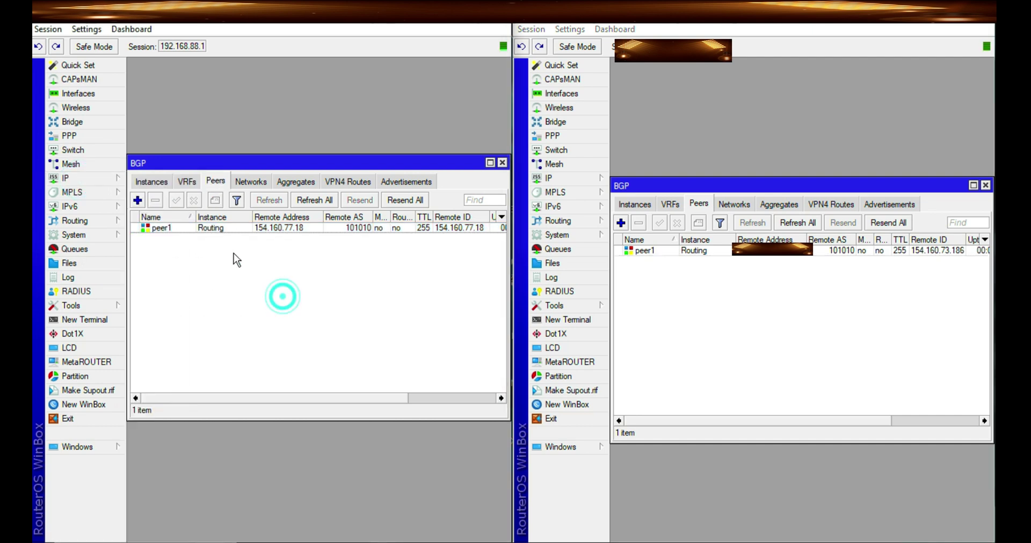
{"action": "left_click", "coordinate": [563, 177]}
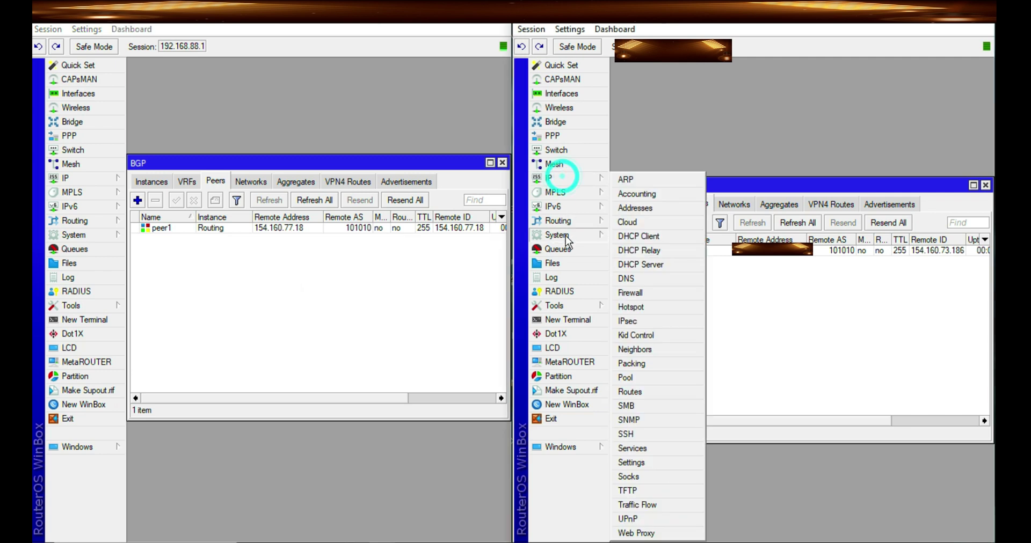
{"action": "left_click", "coordinate": [553, 277]}
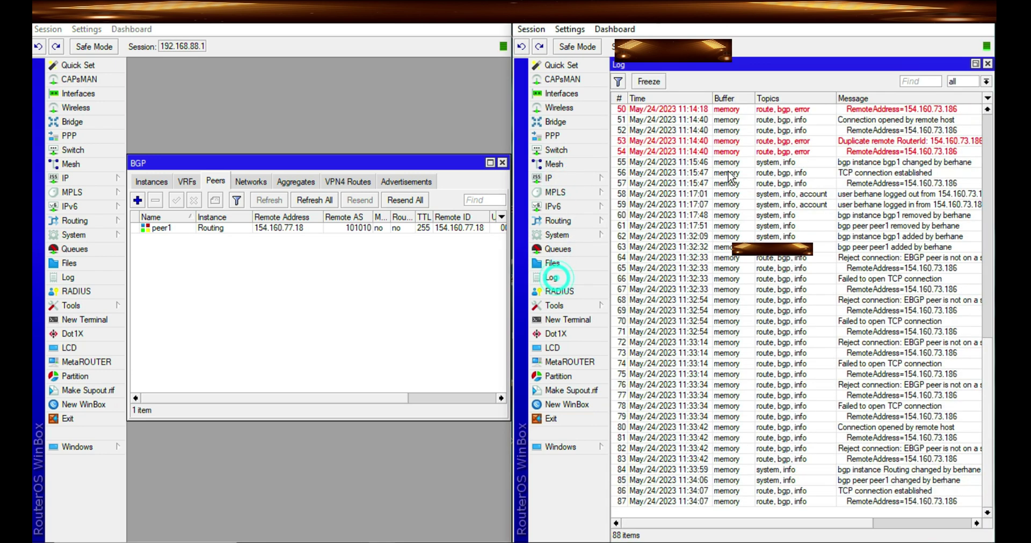
{"action": "left_click", "coordinate": [987, 63]}
- Show DHCP Server leases on both routers, selecting the 192.168.88.12 lease on the second
{"action": "left_click", "coordinate": [568, 180]}
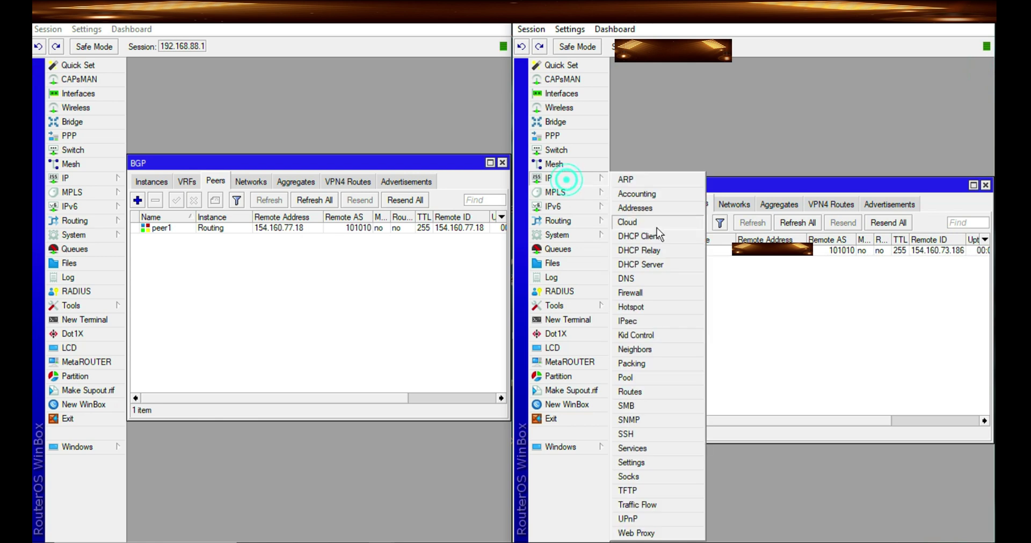
{"action": "left_click", "coordinate": [647, 262]}
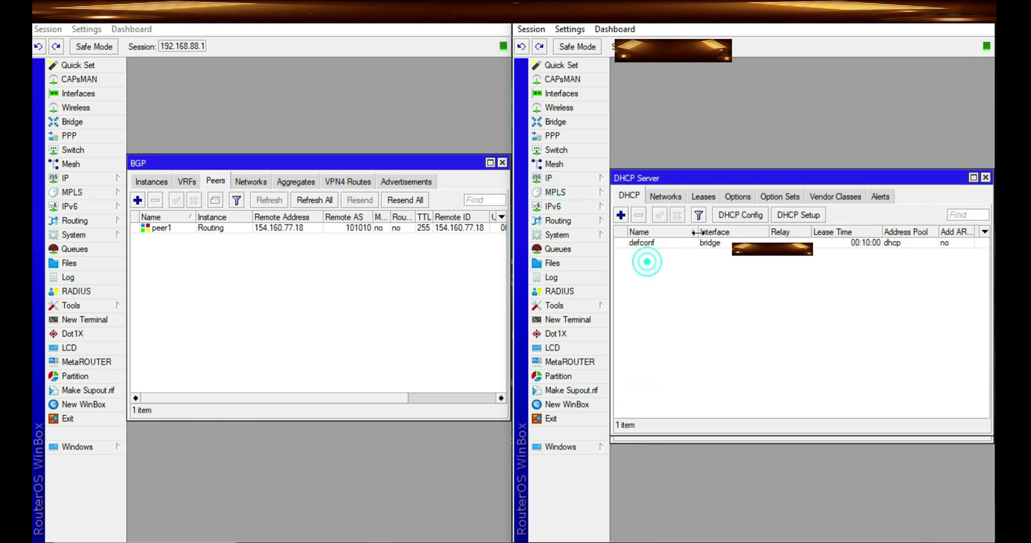
{"action": "left_click", "coordinate": [705, 198]}
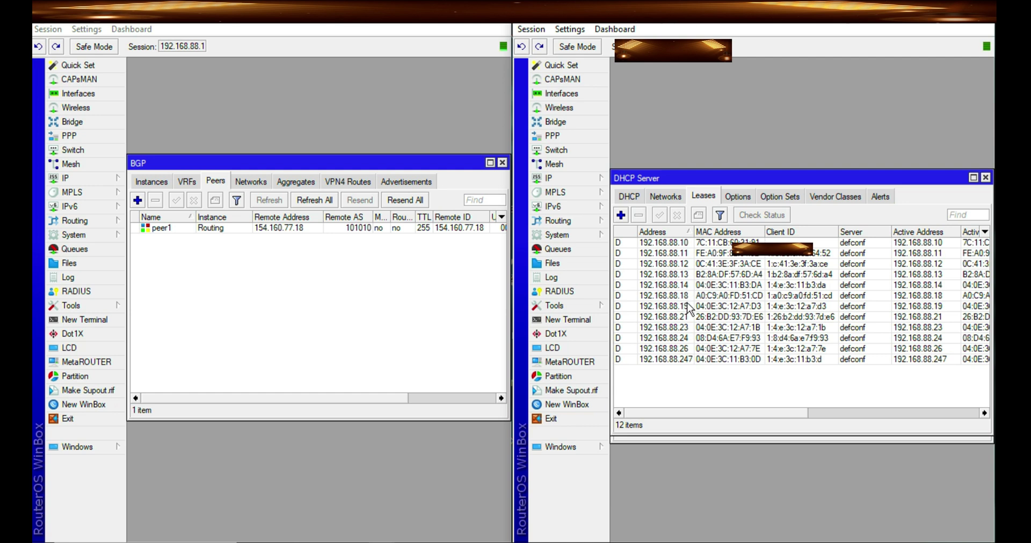
{"action": "left_click", "coordinate": [687, 263]}
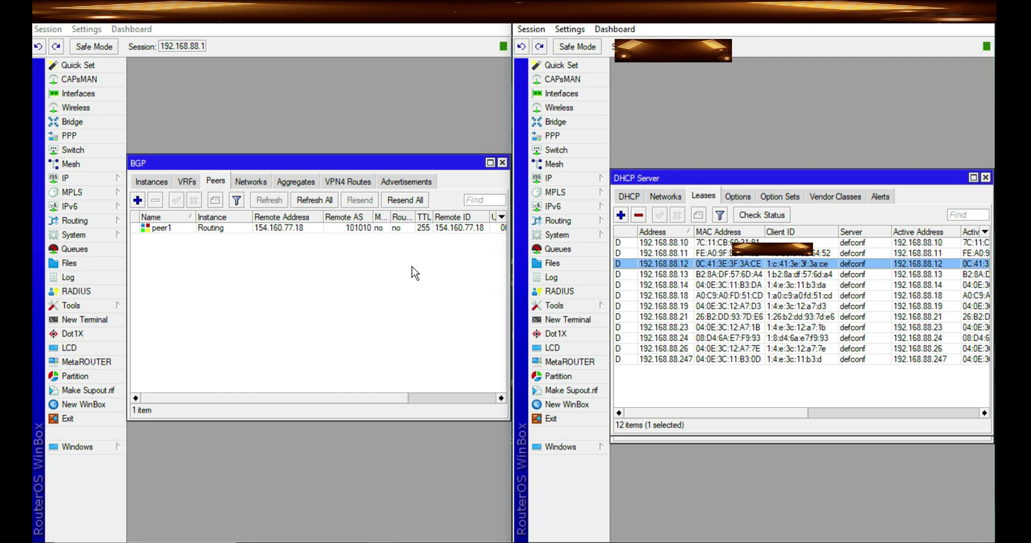
{"action": "left_click", "coordinate": [78, 177]}
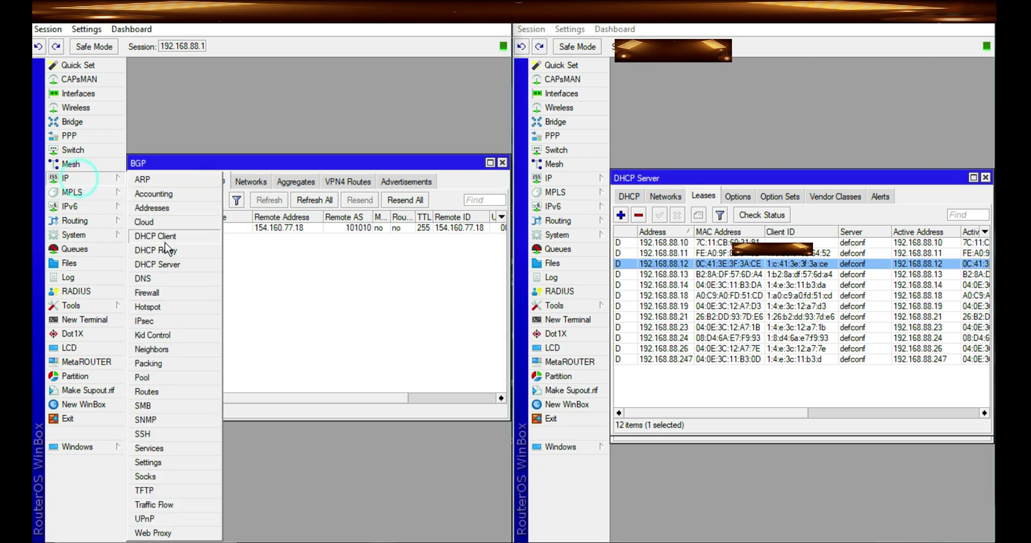
{"action": "left_click", "coordinate": [164, 264]}
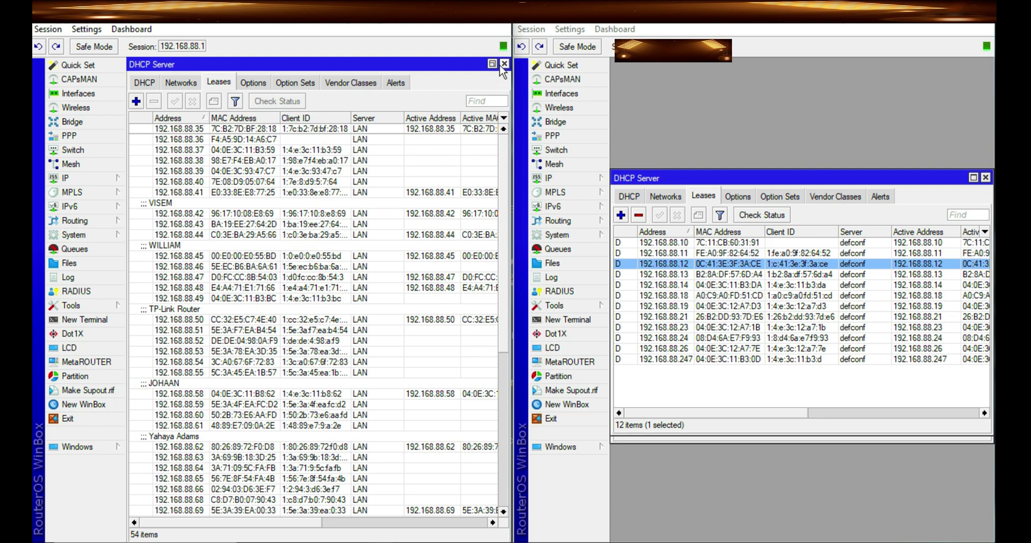
- Ping 192.168.88.42 from the second router, stop after 100% packet loss, and close Ping
{"action": "left_click", "coordinate": [555, 305]}
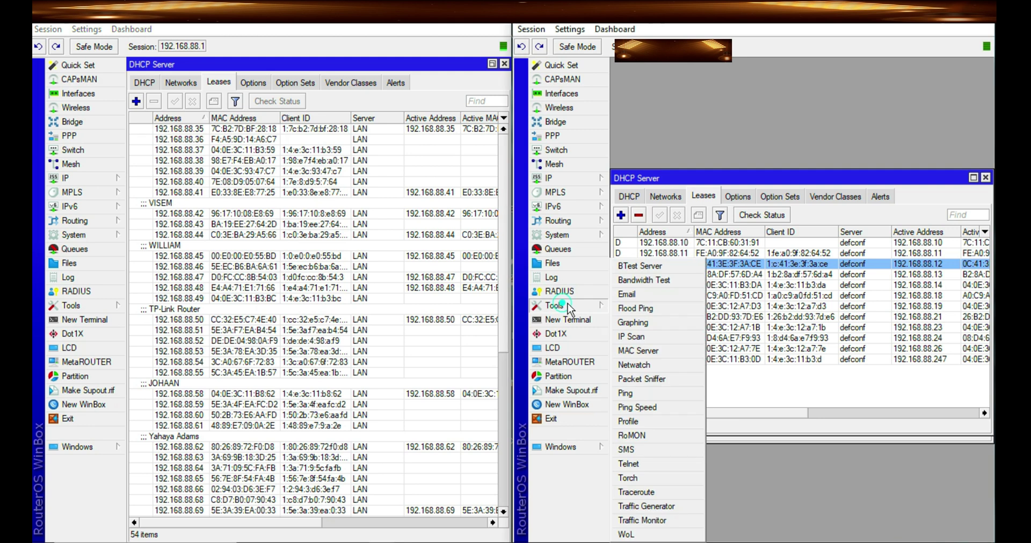
{"action": "left_click", "coordinate": [647, 398]}
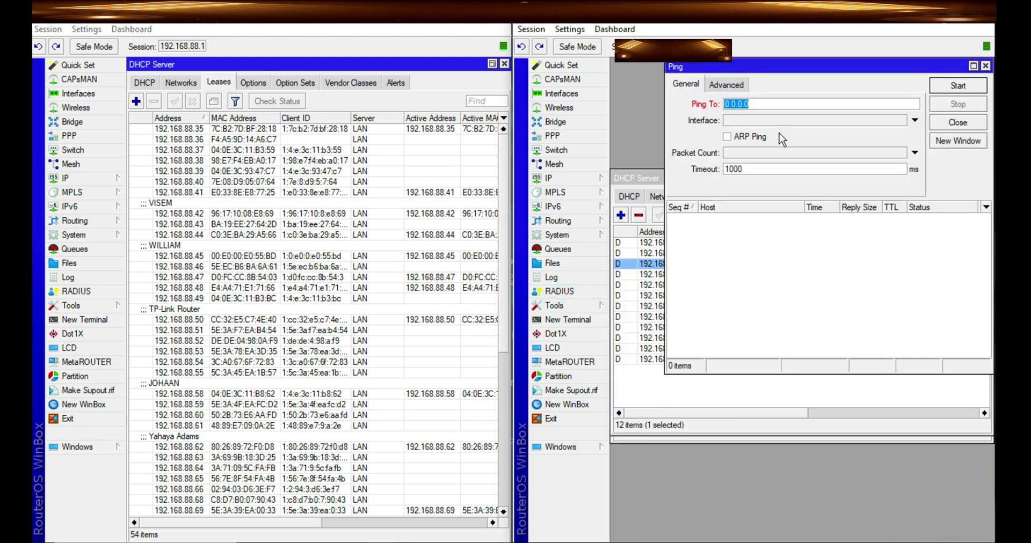
{"action": "type", "text": "192.168.88.42"}
{"action": "key", "text": "Return"}
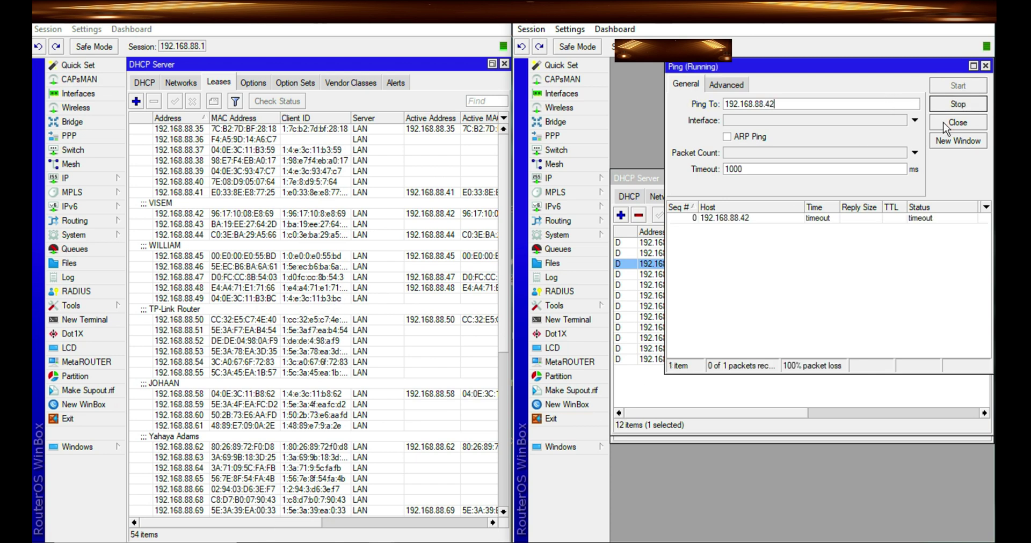
{"action": "left_click", "coordinate": [969, 104]}
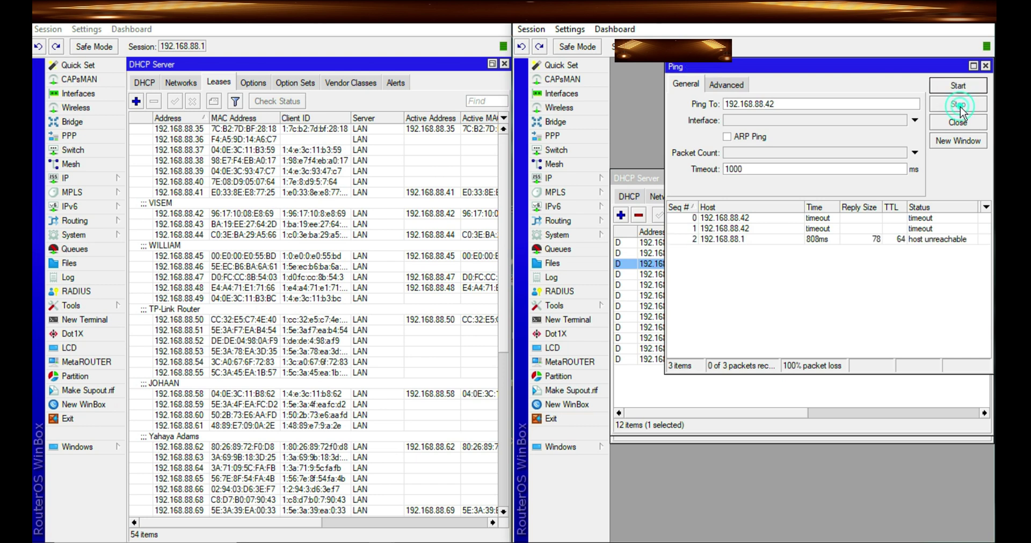
{"action": "left_click", "coordinate": [987, 66]}
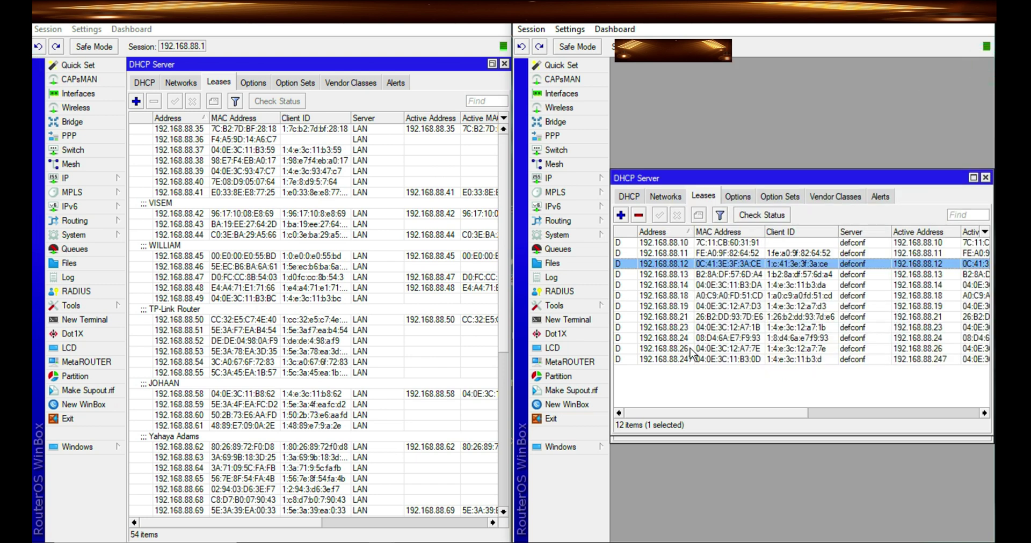
- Close both routers' DHCP lease windows and open the Log on each router
{"action": "left_click", "coordinate": [986, 178]}
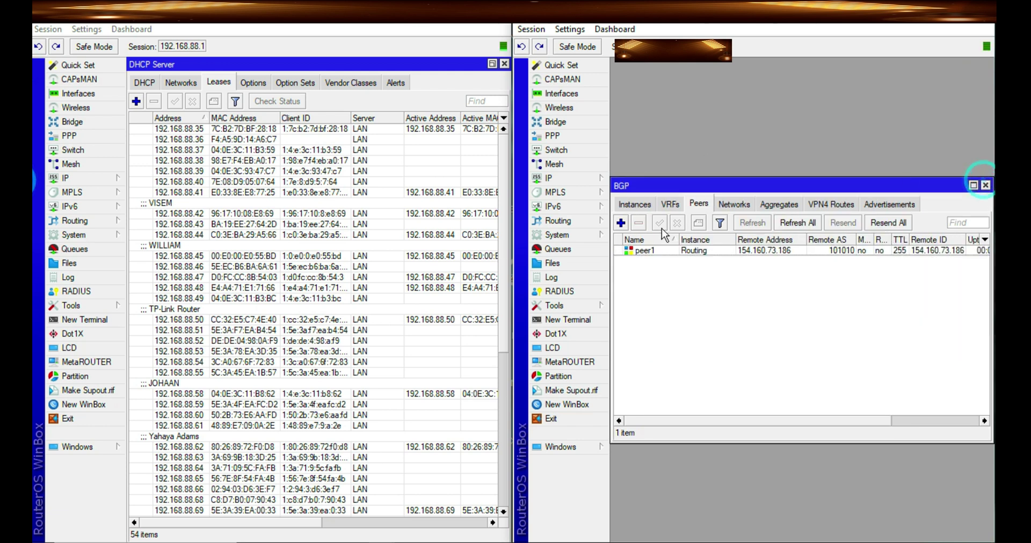
{"action": "left_click", "coordinate": [504, 63]}
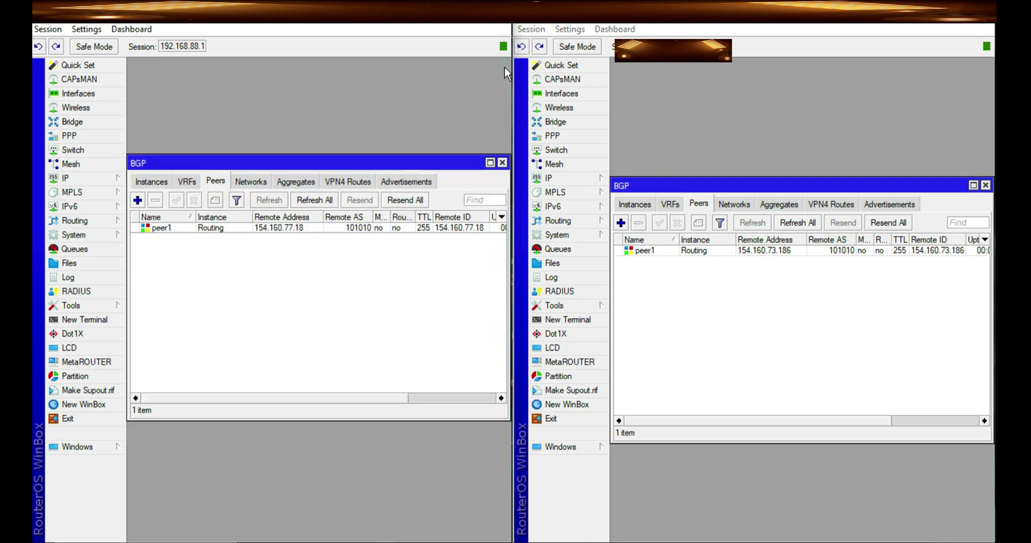
{"action": "left_click", "coordinate": [86, 278]}
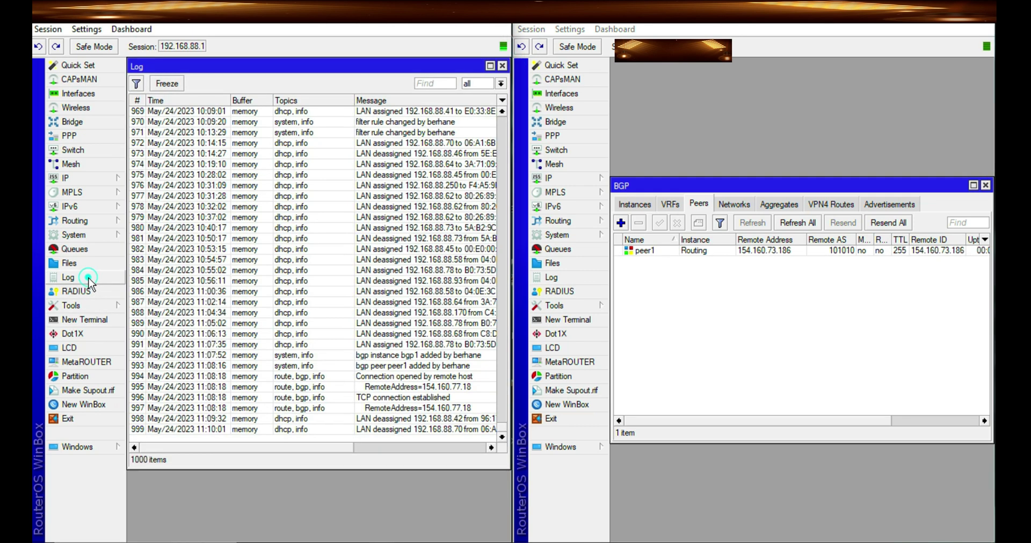
{"action": "left_click", "coordinate": [569, 277]}
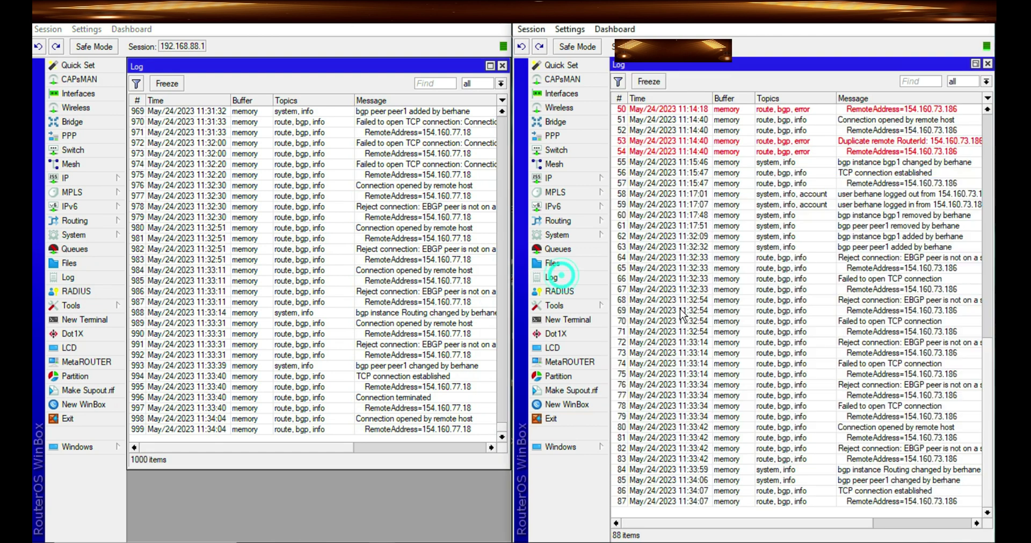
- Highlight the TCP connection established and remote-host connection entries in both logs, then close the log
{"action": "left_click", "coordinate": [893, 491]}
{"action": "left_click", "coordinate": [892, 503]}
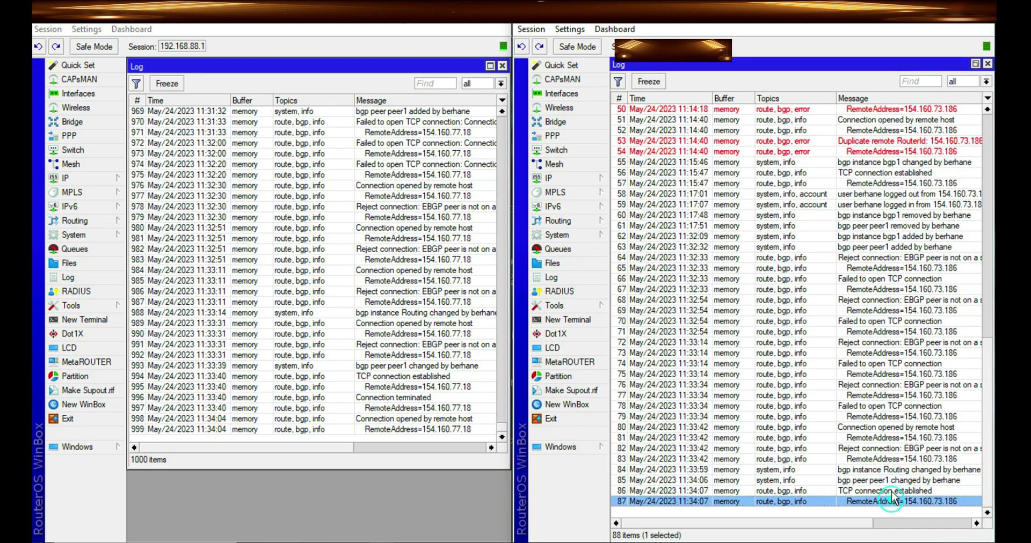
{"action": "left_click", "coordinate": [891, 490]}
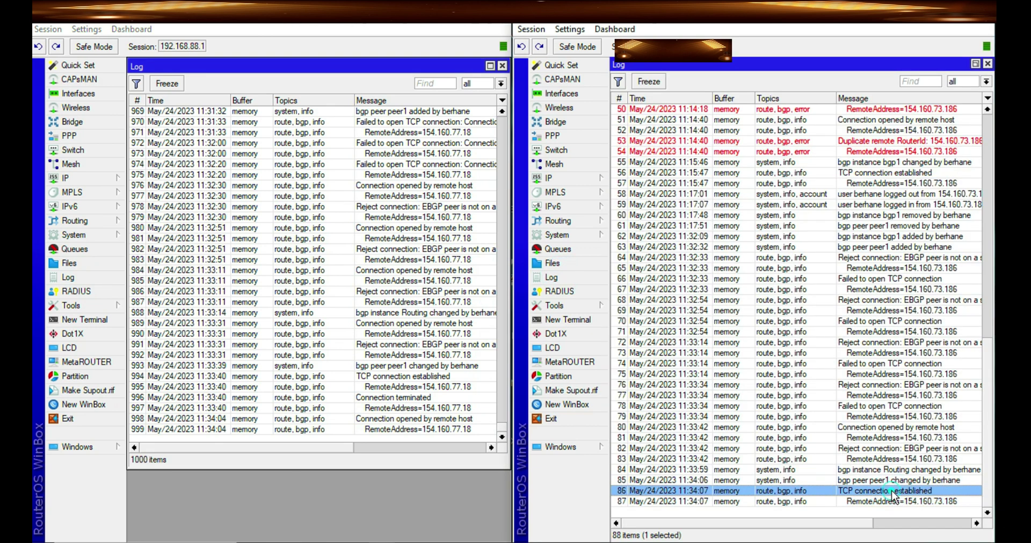
{"action": "left_click", "coordinate": [412, 429]}
{"action": "left_click", "coordinate": [410, 421]}
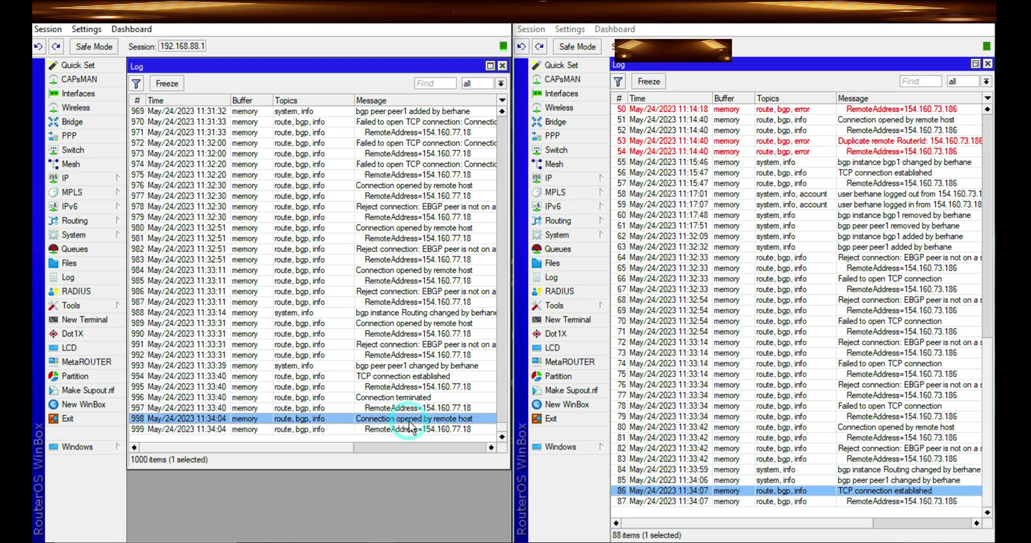
{"action": "left_click", "coordinate": [987, 64]}
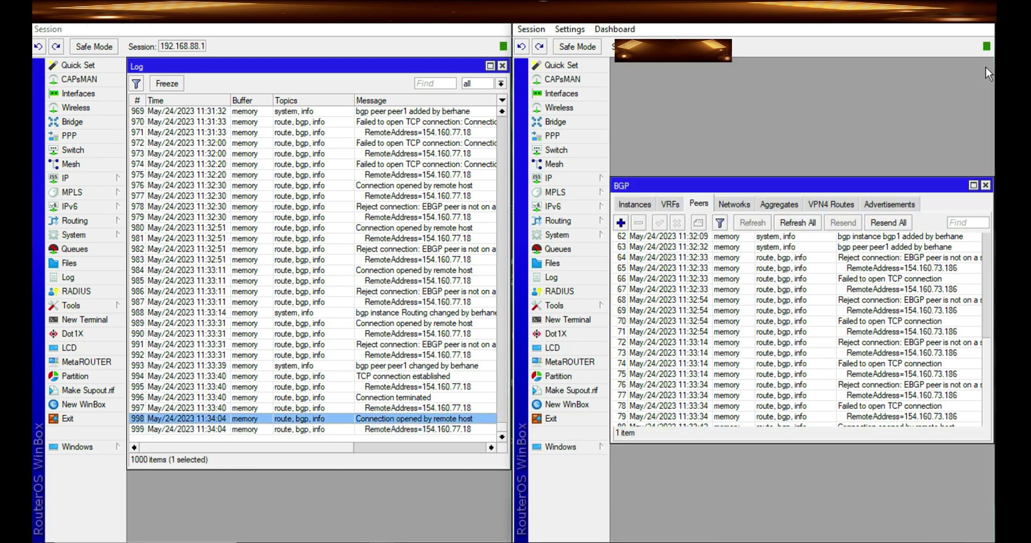
{"action": "left_click", "coordinate": [502, 65]}
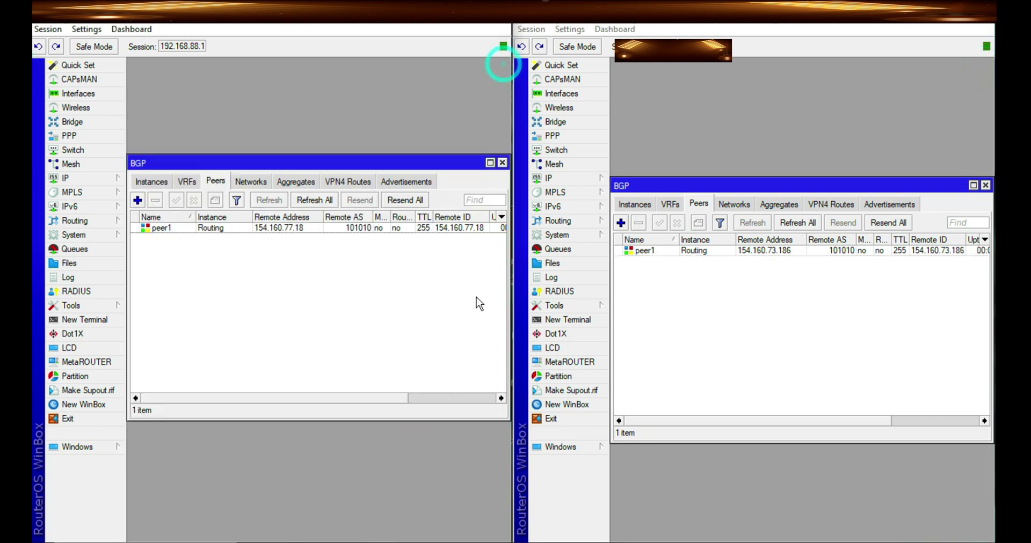